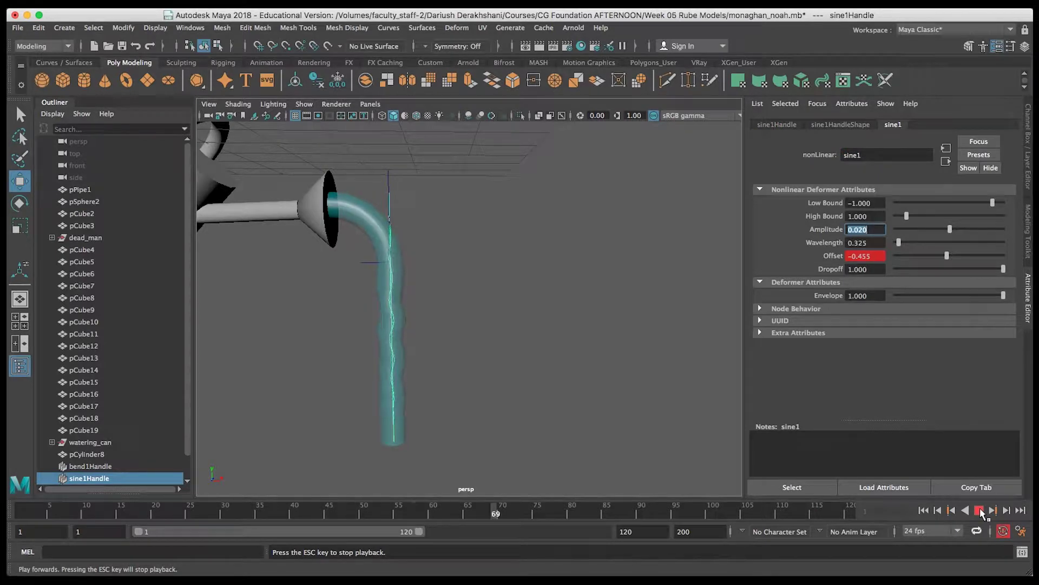
# Stop playback of the rippling water animation
pyautogui.click(980, 510)
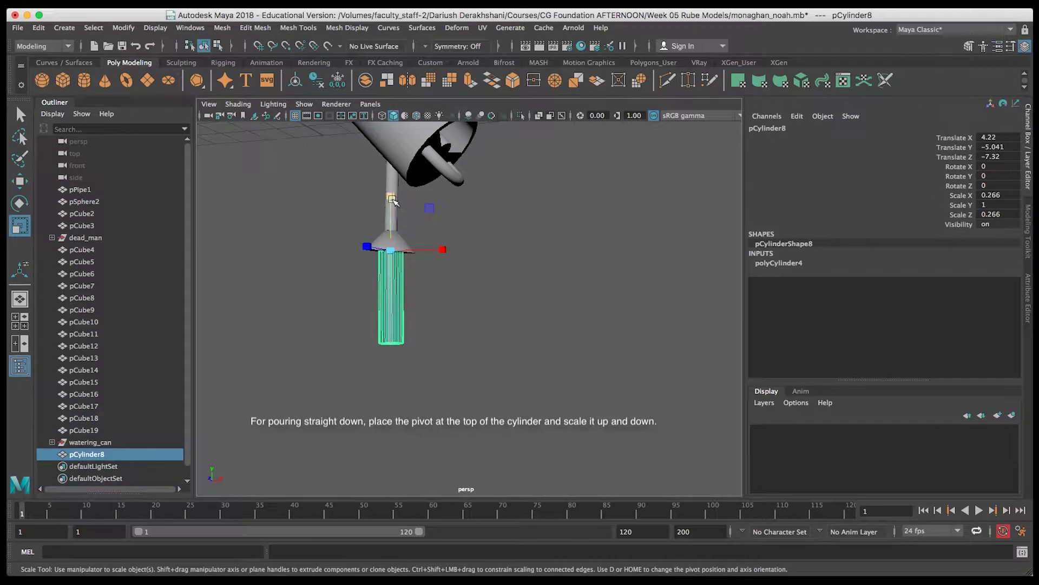
# Scale the cylinder to Scale Y 0.048 and key Scale Y at frame 1
pyautogui.moveTo(392, 200); pyautogui.dragTo(388, 251)
pyautogui.press('w')
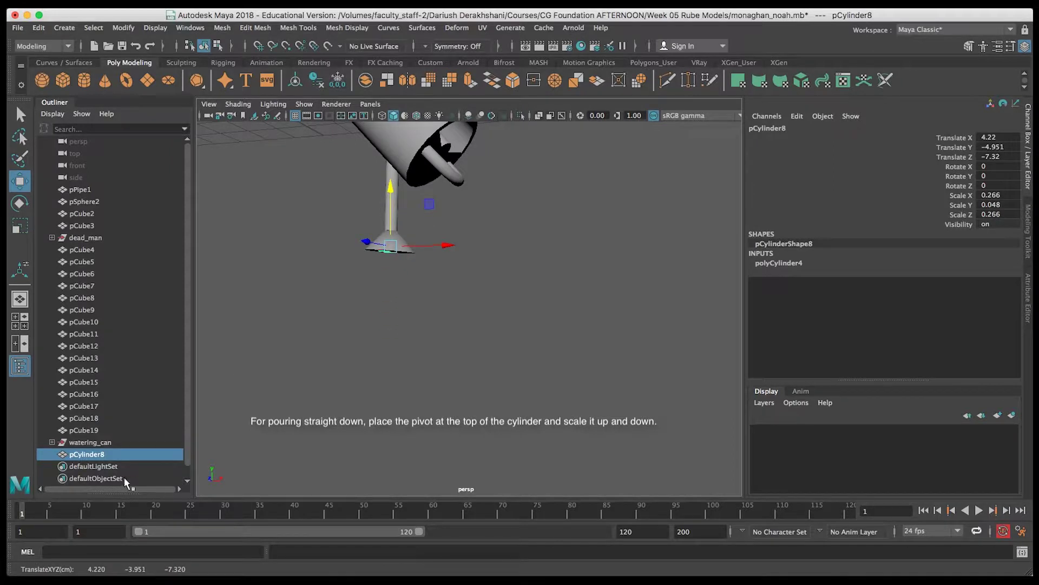
pyautogui.click(963, 205)
pyautogui.rightClick(964, 204)
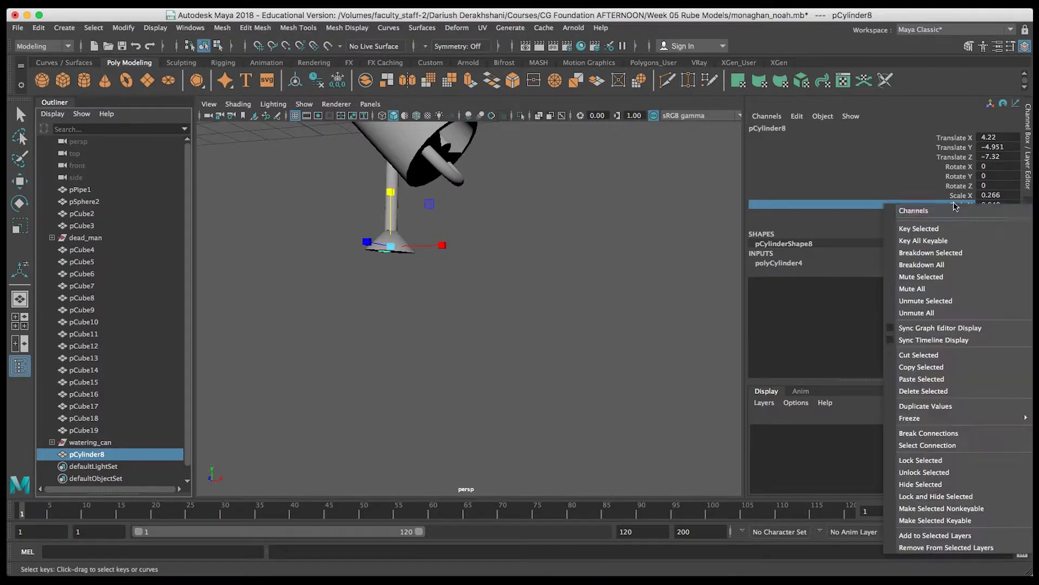
pyautogui.click(915, 227)
# At frame 10 stretch the cylinder to Scale Y 4.206 and play the pour
pyautogui.press('r')
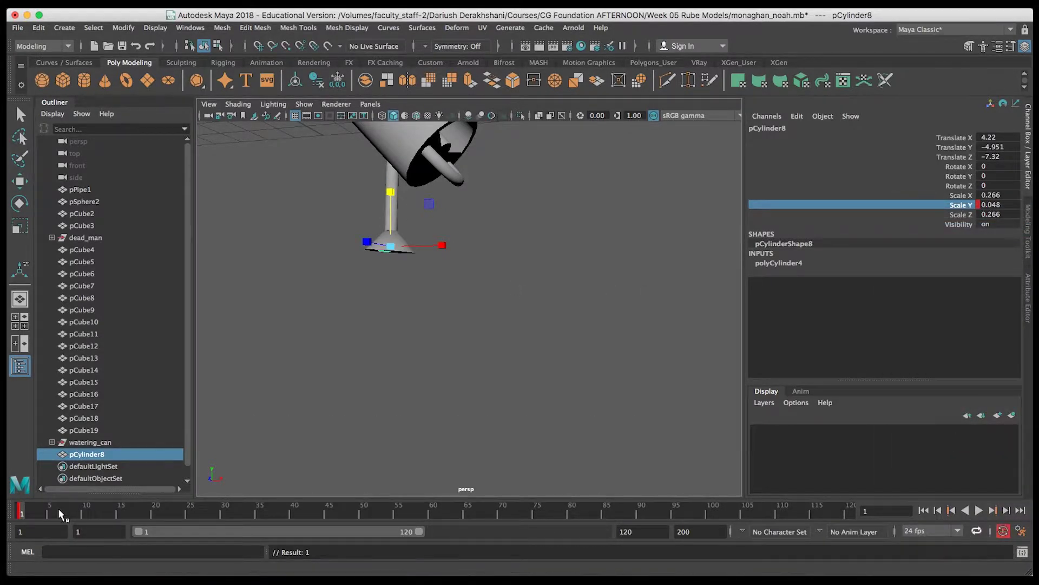
pyautogui.click(86, 510)
pyautogui.moveTo(391, 192); pyautogui.dragTo(401, 153)
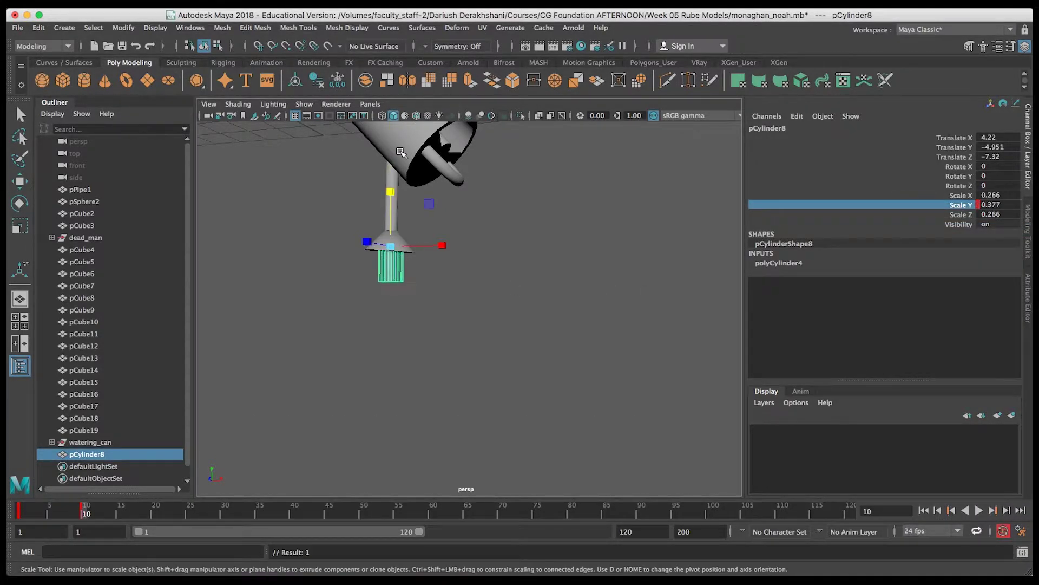
pyautogui.moveTo(388, 192); pyautogui.dragTo(398, 59)
pyautogui.keyDown('alt'); pyautogui.moveTo(501, 274); pyautogui.dragTo(560, 285, button='middle'); pyautogui.keyUp('alt')
pyautogui.keyDown('alt'); pyautogui.moveTo(560, 285); pyautogui.dragTo(265, 390, button='right'); pyautogui.keyUp('alt')
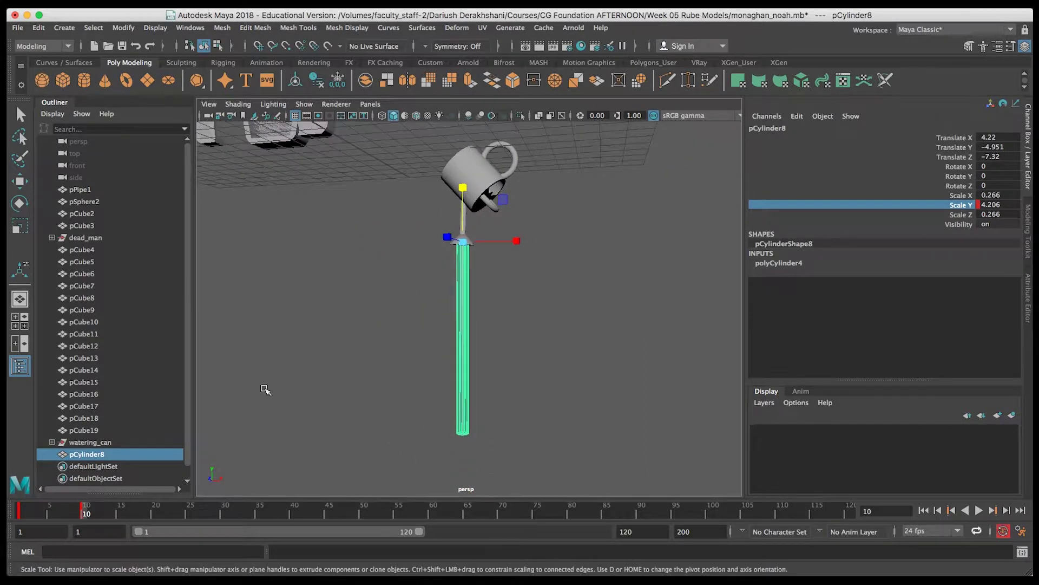
pyautogui.hotkey('alt', 'v')
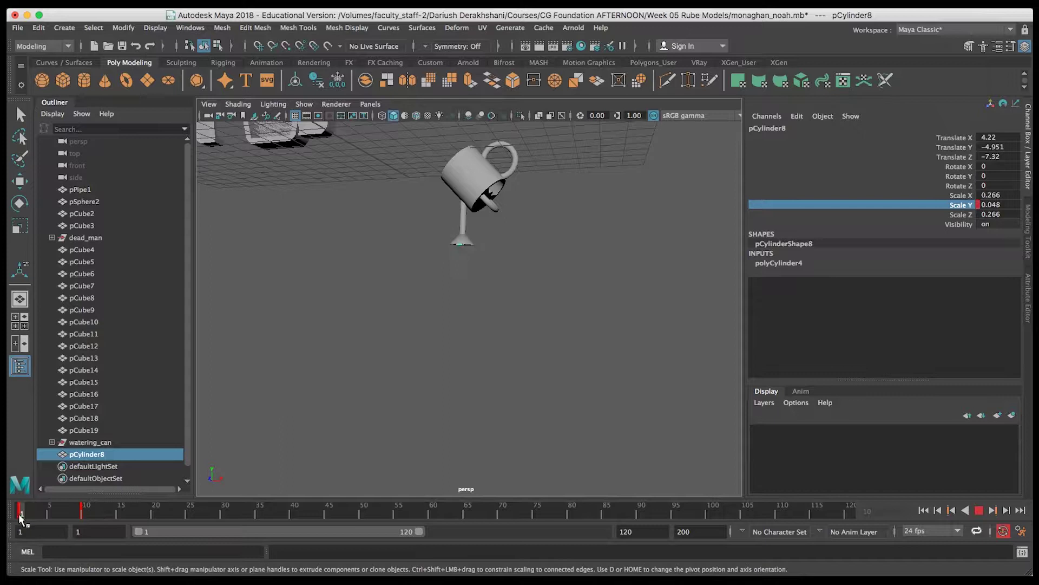
# Stop playback at frame 1 and slide the duplicated cylinder sideways along X
pyautogui.moveTo(97, 515); pyautogui.dragTo(13, 517)
pyautogui.hotkey('alt', 'v')
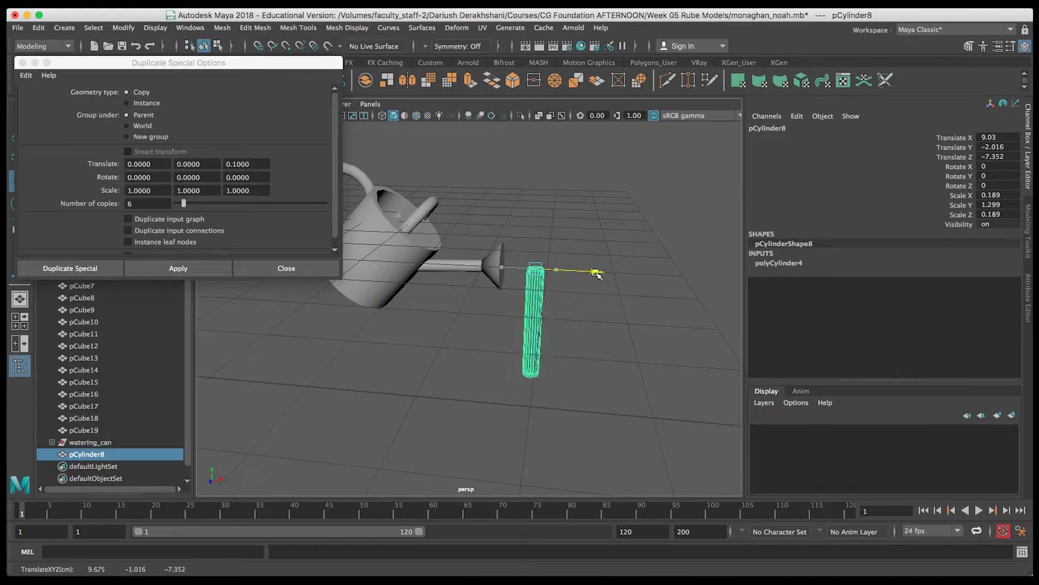
pyautogui.moveTo(596, 274); pyautogui.dragTo(557, 303)
pyautogui.click(287, 268)
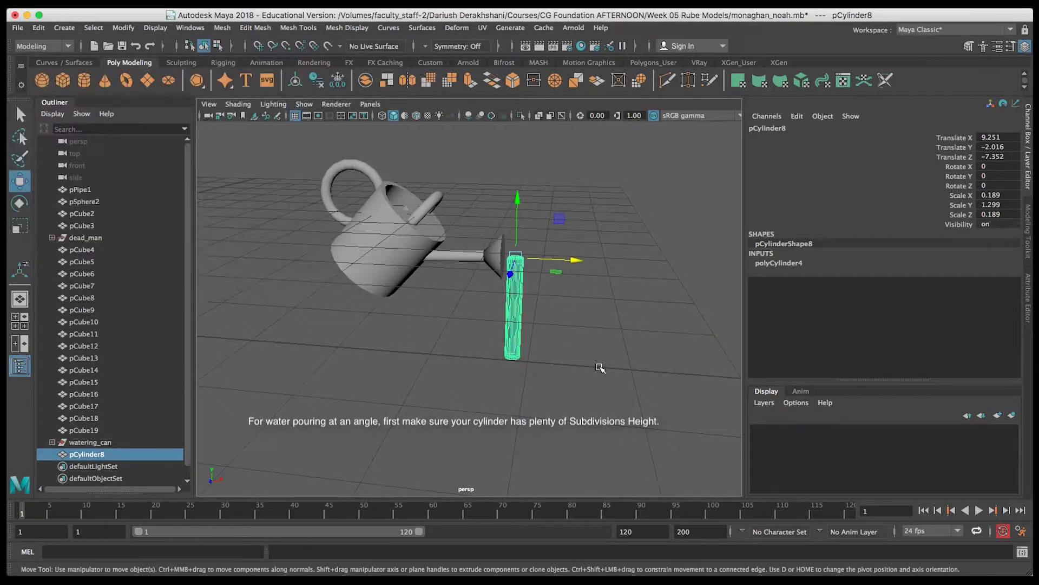
# Position the cylinder beside the spout and open its Attribute Editor
pyautogui.moveTo(600, 368)
pyautogui.keyDown('alt'); pyautogui.mouseDown()
pyautogui.moveTo(547, 372)
pyautogui.moveTo(615, 372)
pyautogui.moveTo(521, 368)
pyautogui.moveTo(607, 363)
pyautogui.mouseUp(); pyautogui.keyUp('alt')
pyautogui.moveTo(582, 269); pyautogui.dragTo(595, 264)
pyautogui.hotkey('ctrl', 'a')
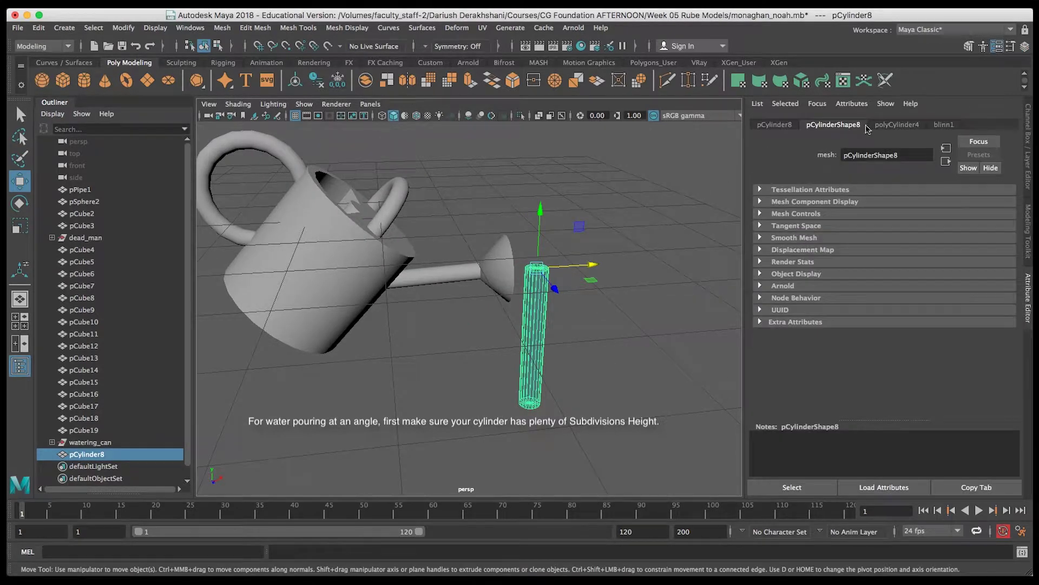
# Set polyCylinder4's Subdivisions Height from 1 to 28
pyautogui.click(898, 126)
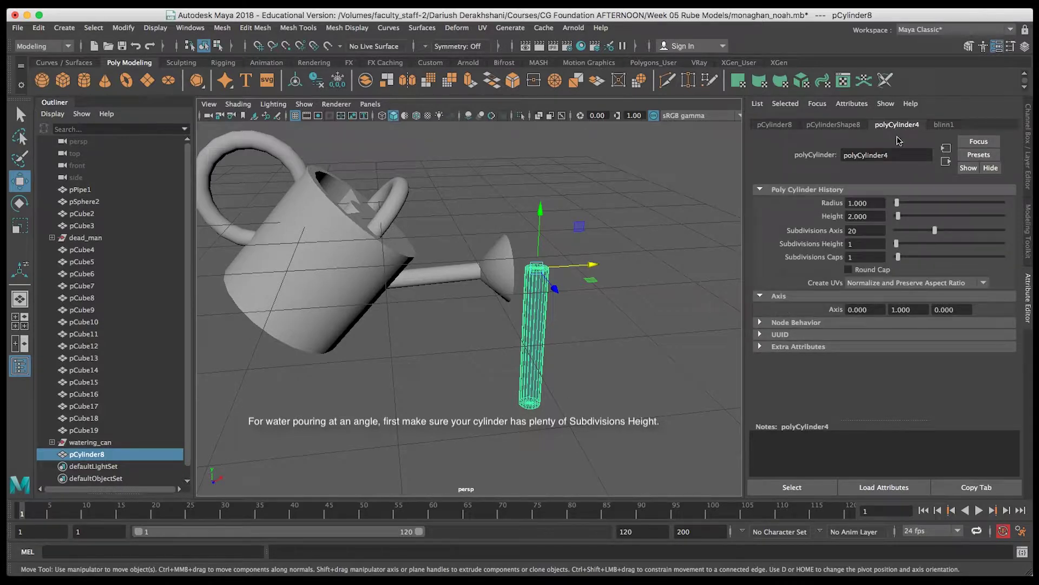
pyautogui.moveTo(897, 246); pyautogui.dragTo(956, 247)
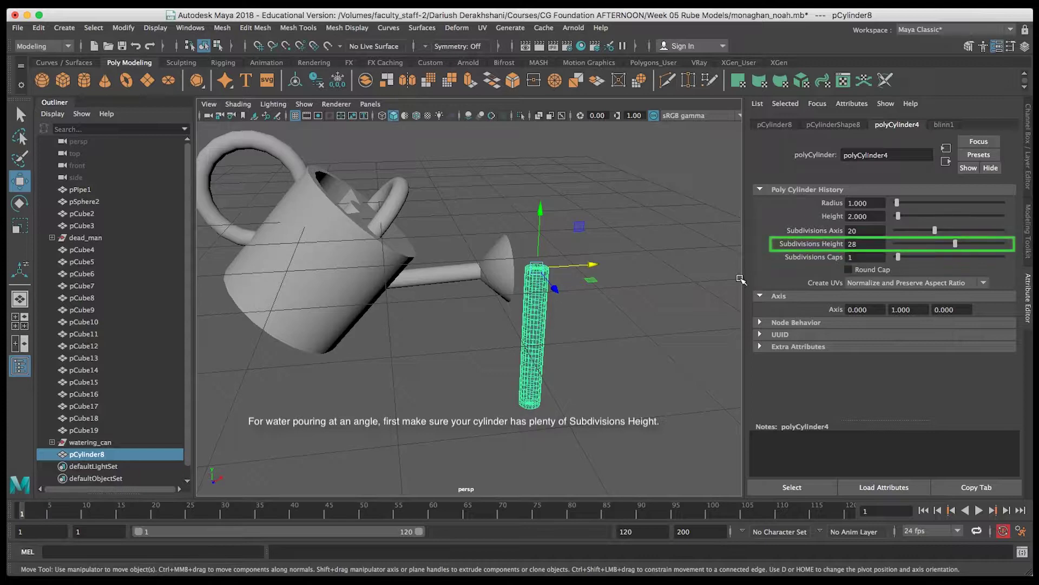
pyautogui.keyDown('alt'); pyautogui.moveTo(638, 320); pyautogui.dragTo(563, 320); pyautogui.keyUp('alt')
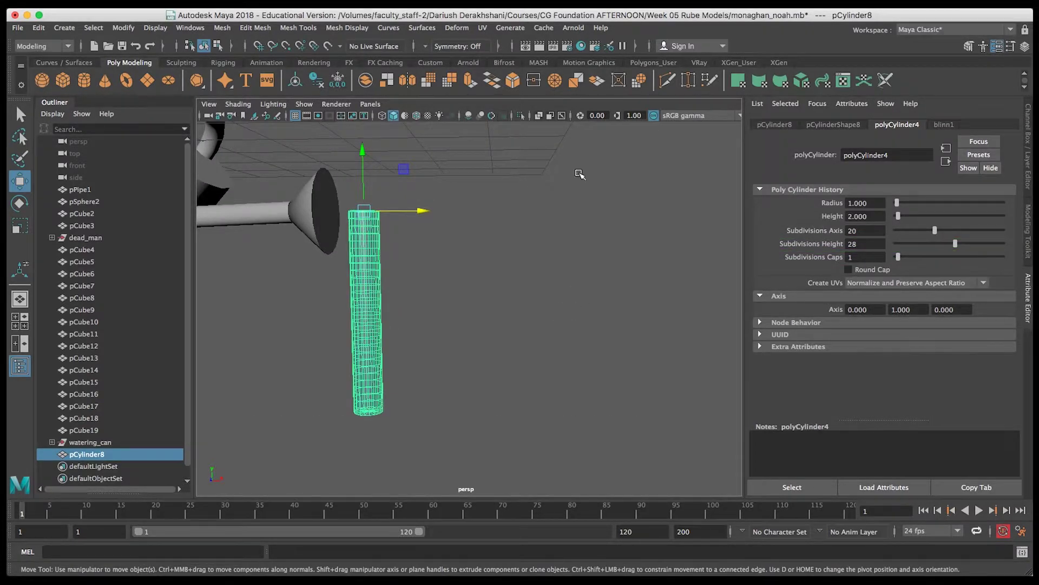
# Add a Nonlinear Bend deformer to the water cylinder
pyautogui.click(456, 28)
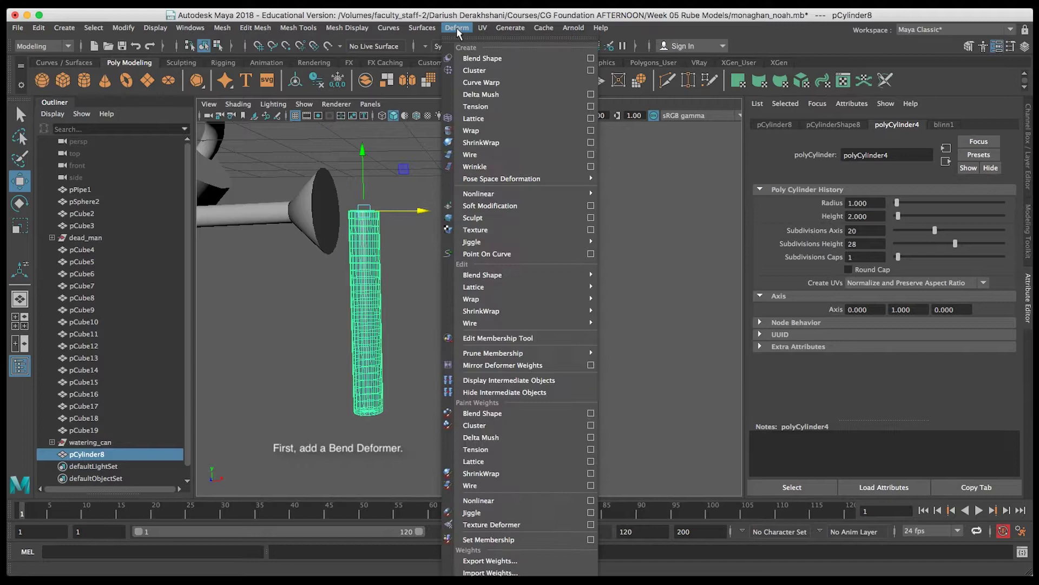
pyautogui.moveTo(483, 195)
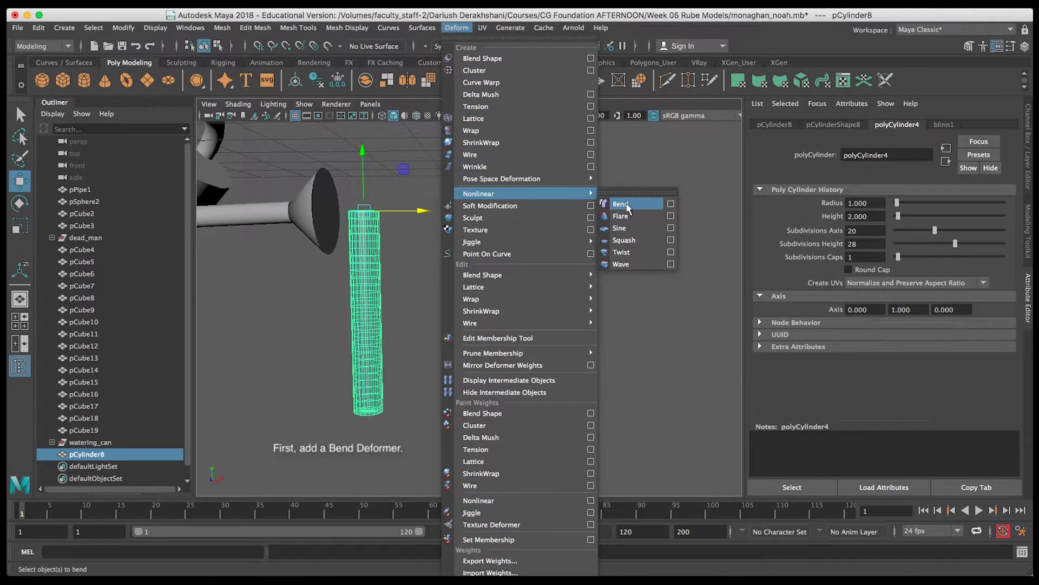
pyautogui.click(628, 207)
pyautogui.moveTo(489, 313)
pyautogui.keyDown('alt'); pyautogui.mouseDown()
pyautogui.moveTo(506, 309)
pyautogui.moveTo(490, 325)
pyautogui.mouseUp(); pyautogui.keyUp('alt')
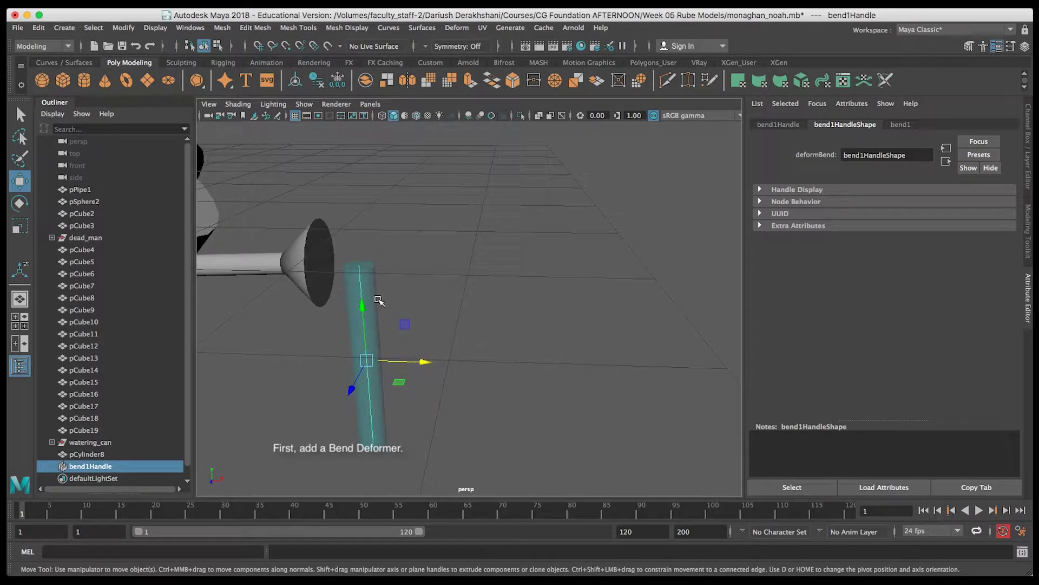
pyautogui.keyDown('alt'); pyautogui.moveTo(468, 304); pyautogui.dragTo(484, 279, button='middle'); pyautogui.keyUp('alt')
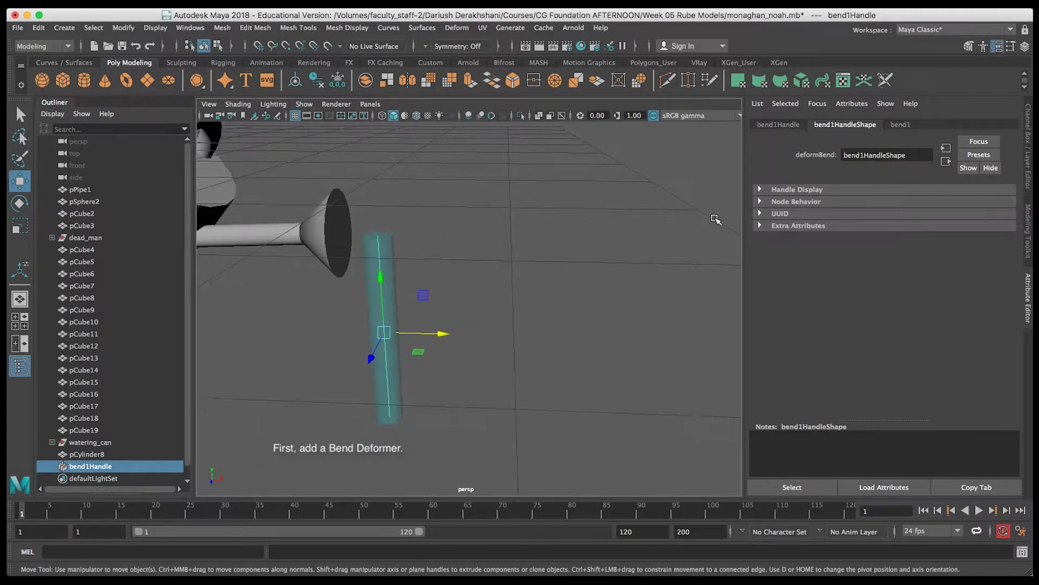
# Set bend1's Curvature to 114.545 to curl the stream into a C
pyautogui.click(900, 125)
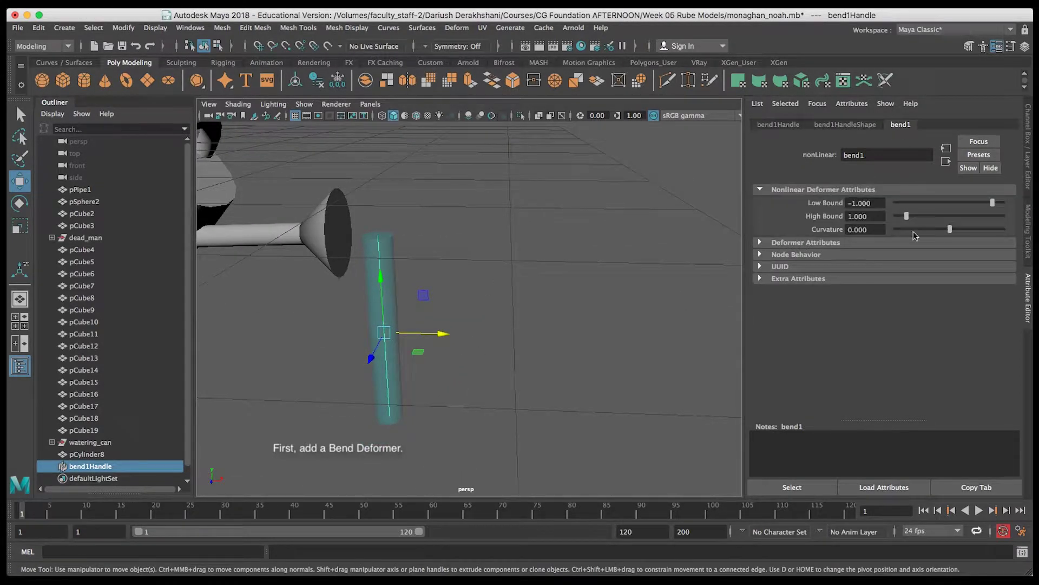
pyautogui.moveTo(949, 231); pyautogui.dragTo(983, 234)
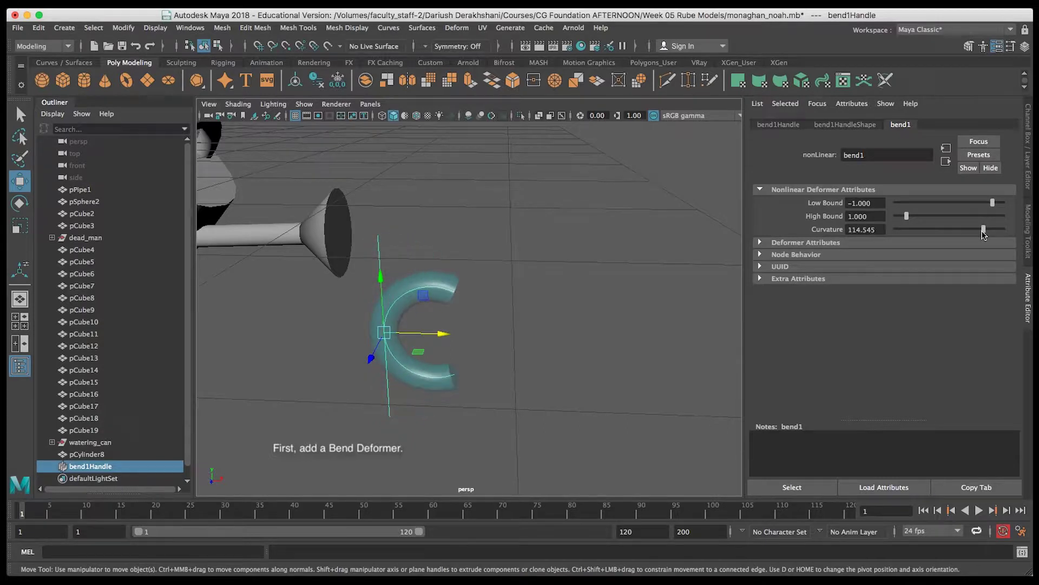
pyautogui.keyDown('alt'); pyautogui.moveTo(528, 307); pyautogui.dragTo(473, 325); pyautogui.keyUp('alt')
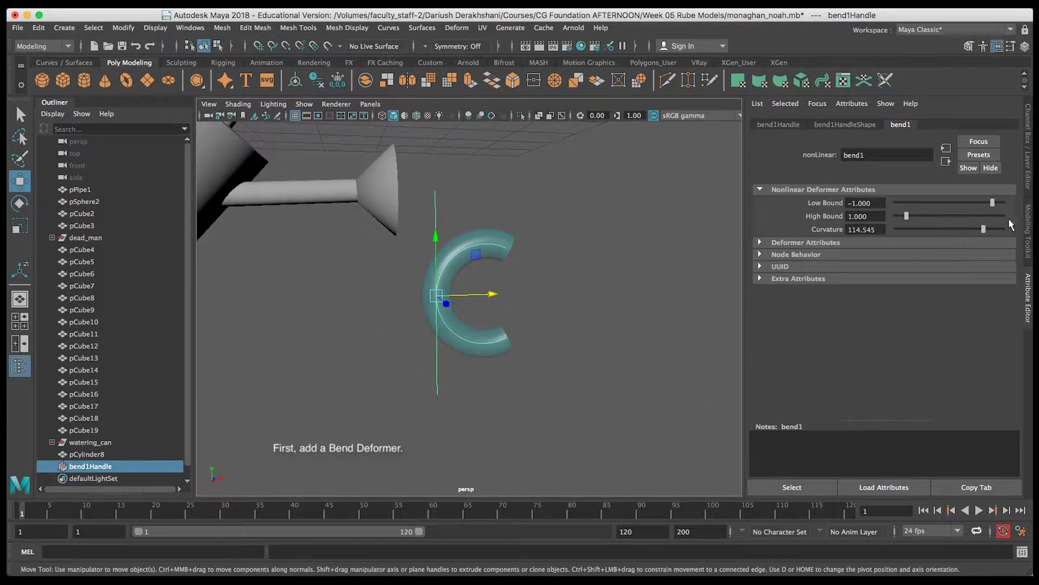
# Set bend1 Curvature to -92.045 and Low Bound to 0, then raise the handle in Y
pyautogui.moveTo(976, 224); pyautogui.dragTo(922, 229)
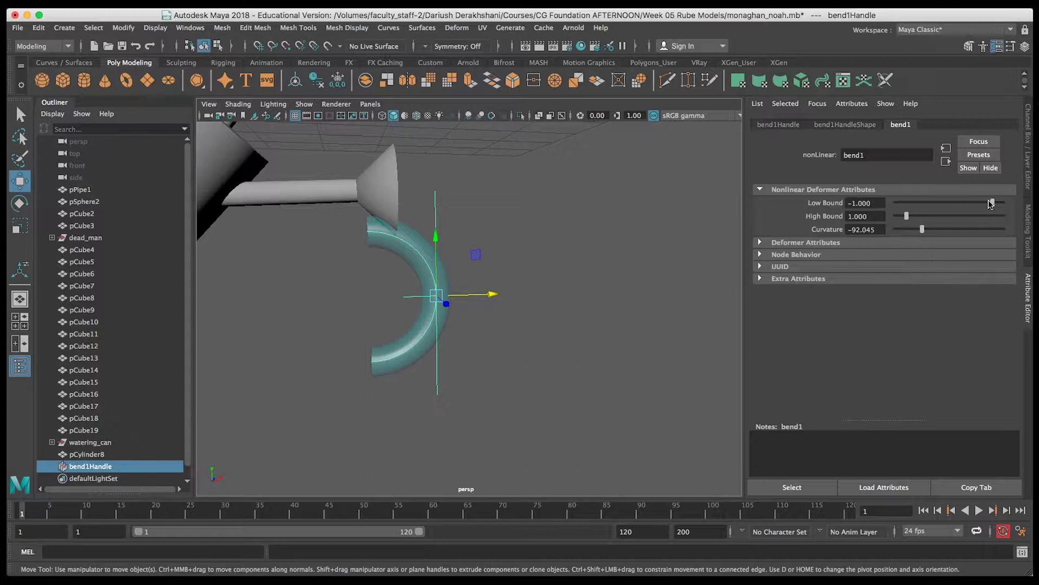
pyautogui.moveTo(991, 204); pyautogui.dragTo(1006, 204)
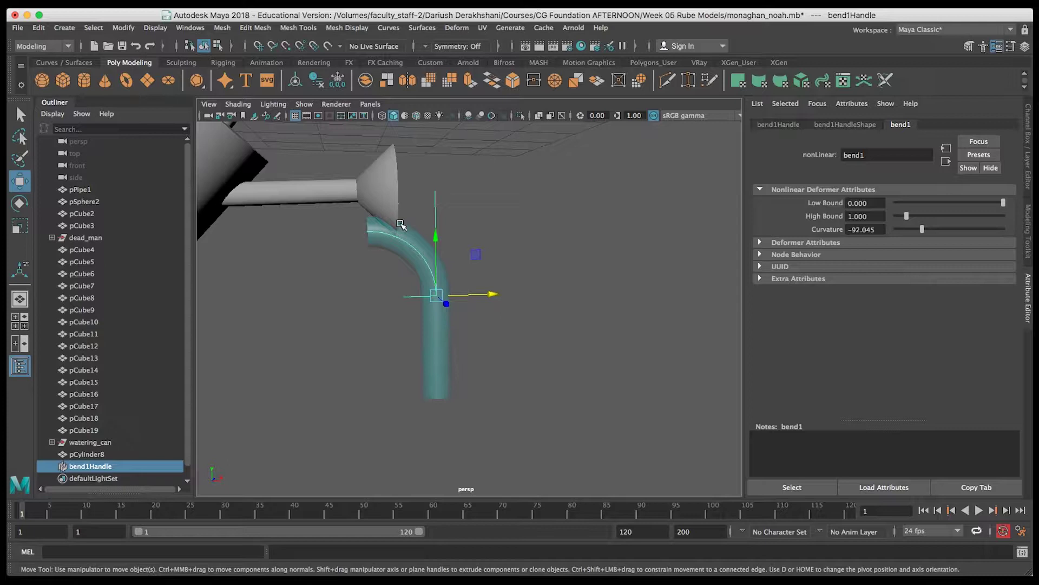
pyautogui.keyDown('alt'); pyautogui.moveTo(376, 205); pyautogui.dragTo(368, 209); pyautogui.keyUp('alt')
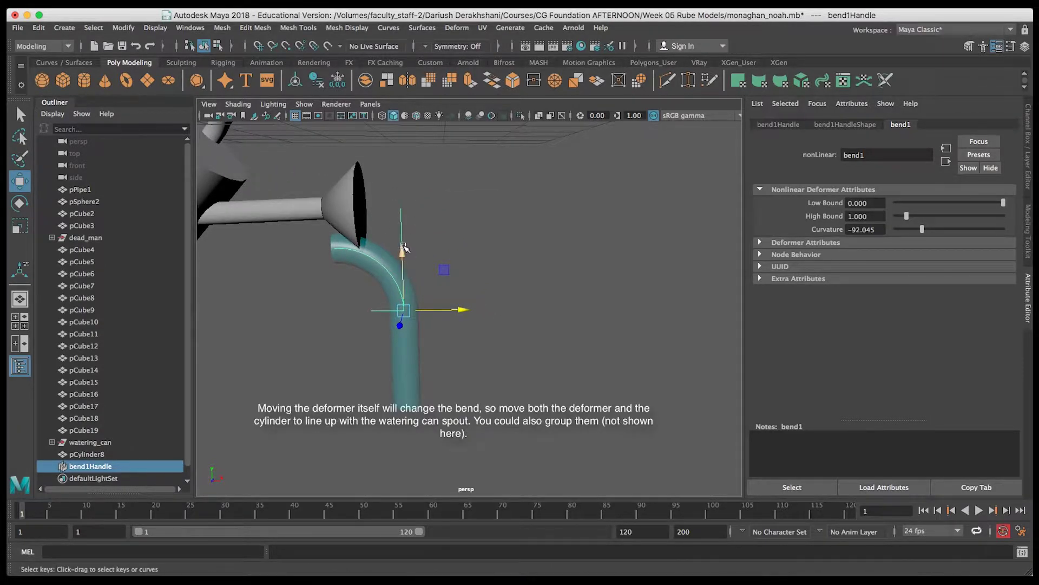
pyautogui.moveTo(401, 251); pyautogui.dragTo(475, 234)
# Undo the handle move, then move pCylinder8 and bend1Handle together up and into the spout
pyautogui.hotkey('ctrl', 'z')
pyautogui.keyDown('shift'); pyautogui.click(413, 378); pyautogui.keyUp('shift')
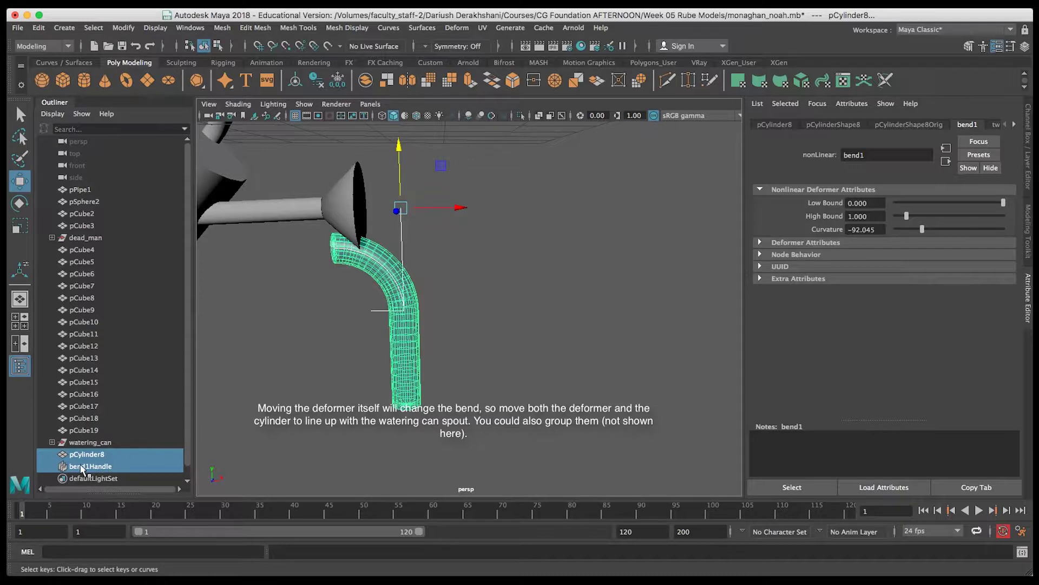
pyautogui.moveTo(400, 154); pyautogui.dragTo(407, 104)
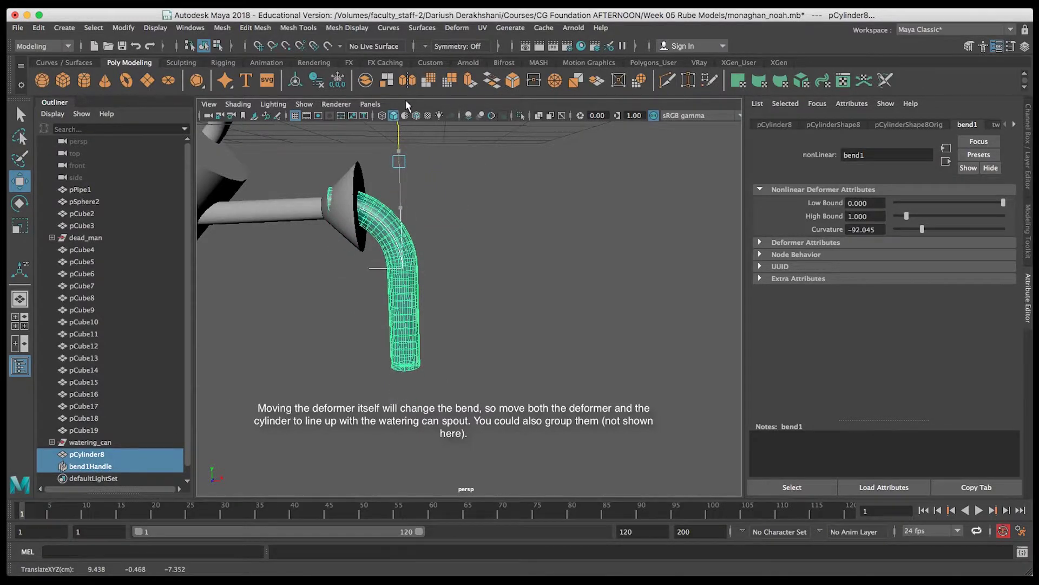
pyautogui.moveTo(457, 167); pyautogui.dragTo(484, 168)
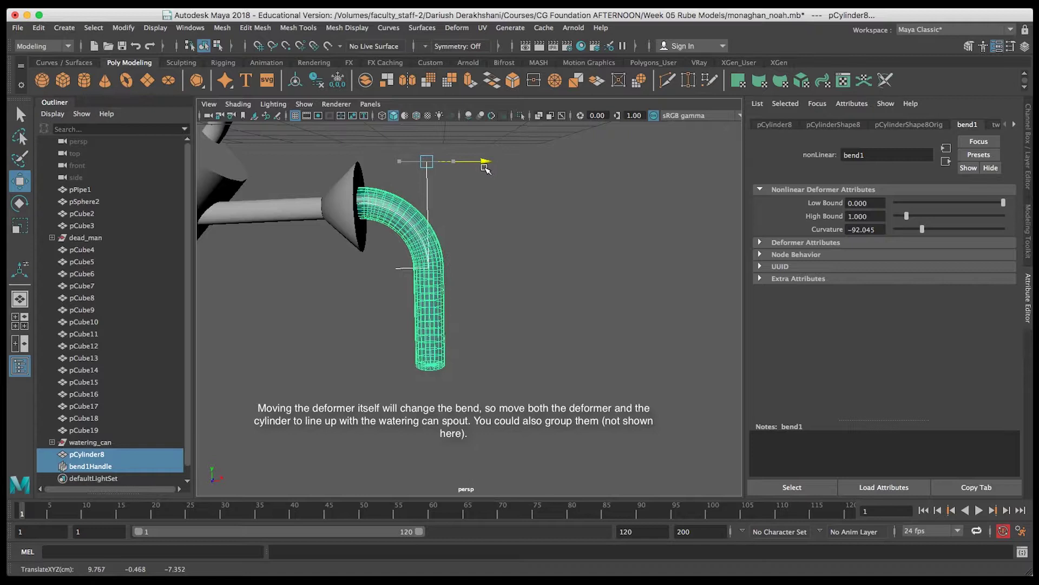
pyautogui.scroll(5, 529, 309)
# Clear the selection and reselect the bend deformer handle
pyautogui.click(545, 356)
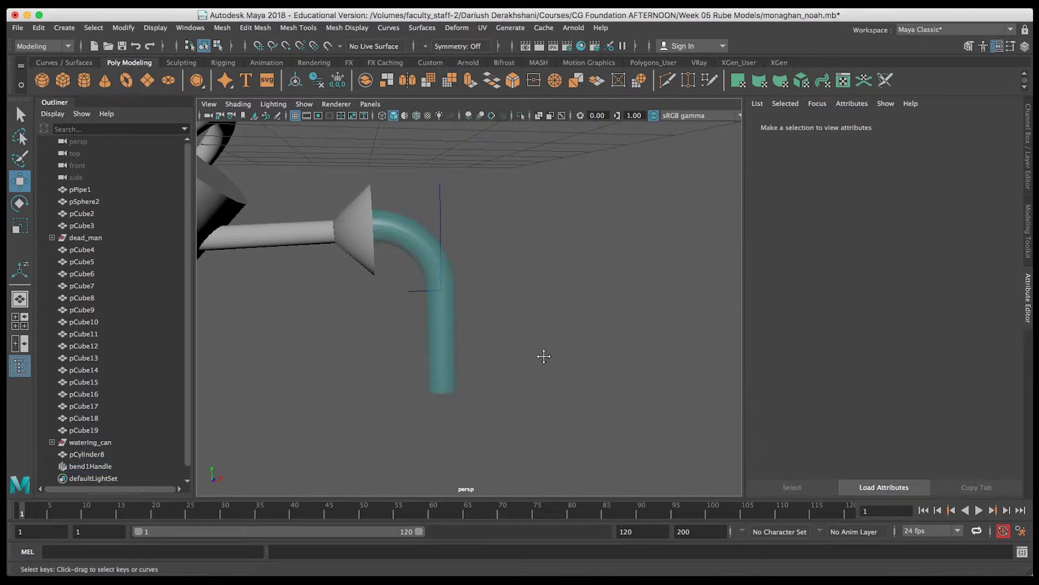
pyautogui.keyDown('alt'); pyautogui.moveTo(544, 355); pyautogui.dragTo(540, 358, button='middle'); pyautogui.keyUp('alt')
pyautogui.click(439, 230)
pyautogui.keyDown('alt'); pyautogui.moveTo(519, 346); pyautogui.dragTo(568, 335); pyautogui.keyUp('alt')
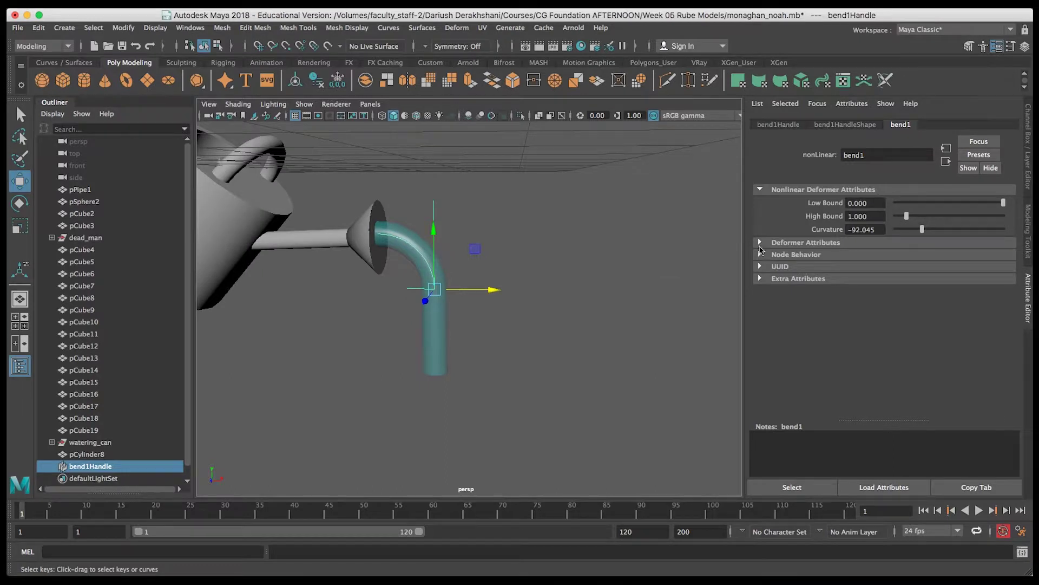
# Set bend1's Envelope to 0 to view the cylinder unbent
pyautogui.click(788, 242)
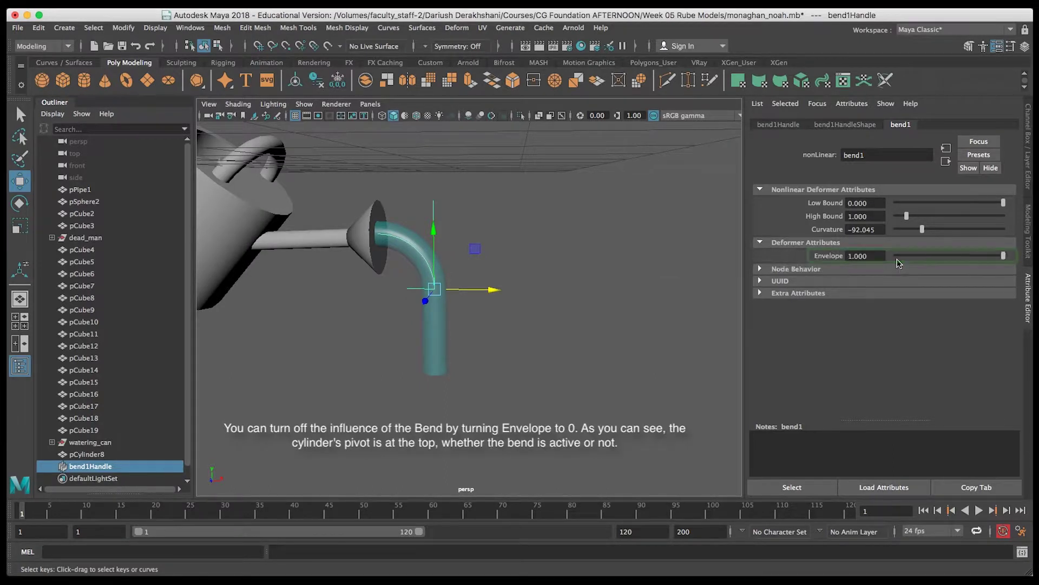
pyautogui.click(897, 255)
pyautogui.keyDown('alt'); pyautogui.moveTo(530, 334); pyautogui.dragTo(528, 356); pyautogui.keyUp('alt')
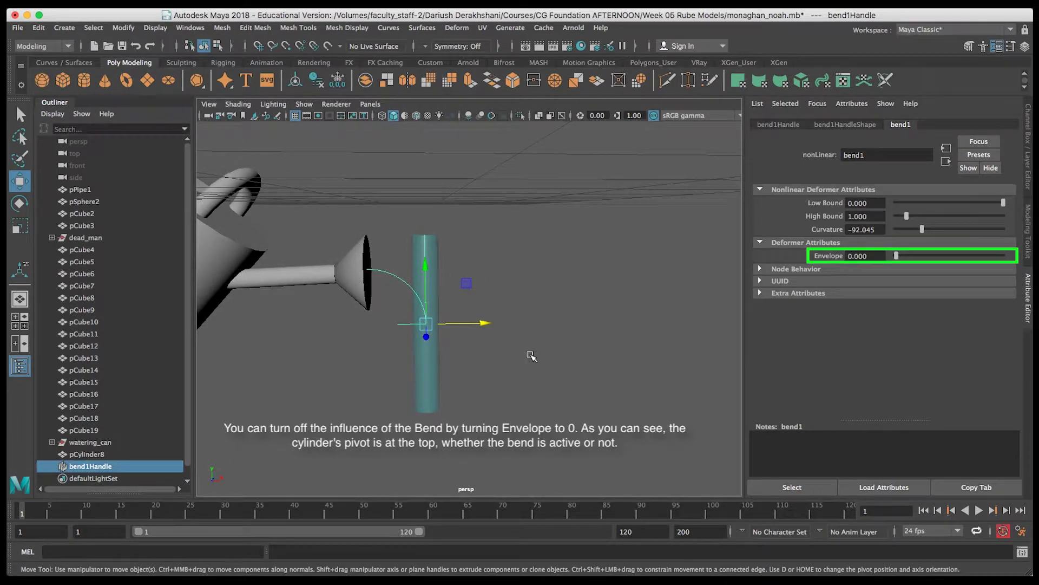
pyautogui.click(433, 250)
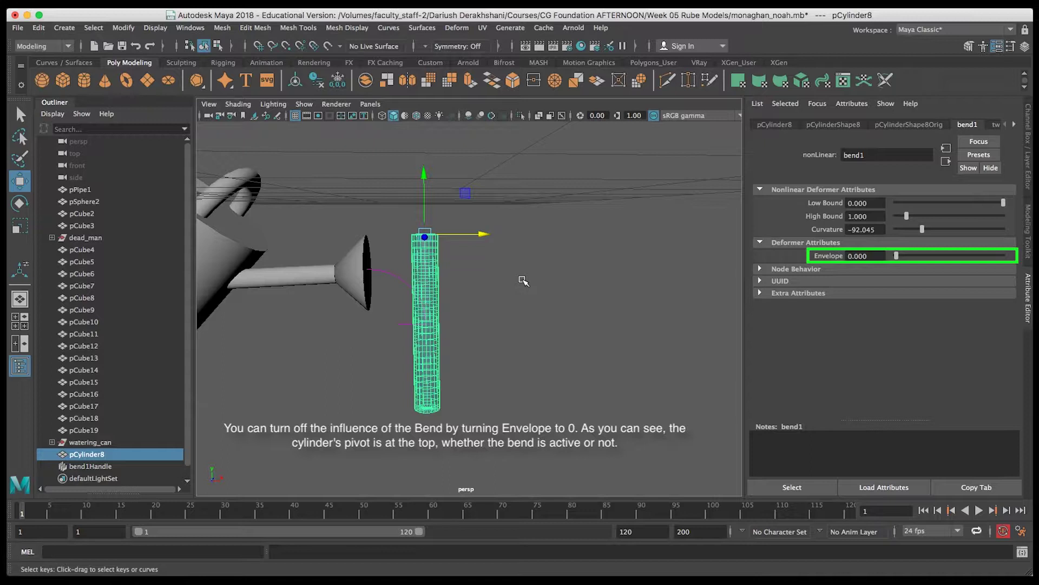
# Restore bend1's Envelope to 1.000 and reselect pCylinder8
pyautogui.click(409, 279)
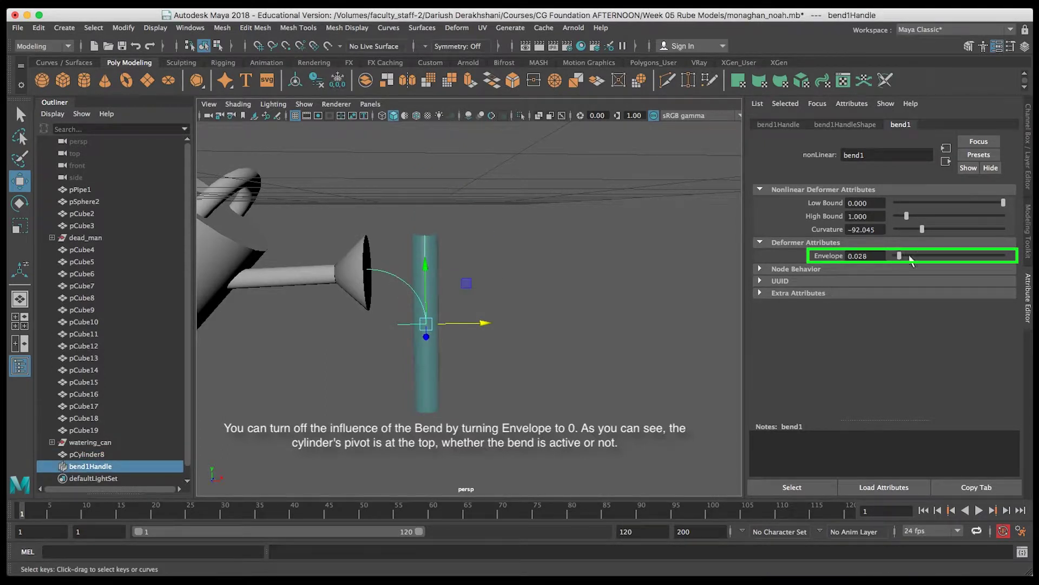
pyautogui.moveTo(911, 260); pyautogui.dragTo(1004, 256)
pyautogui.click(400, 264)
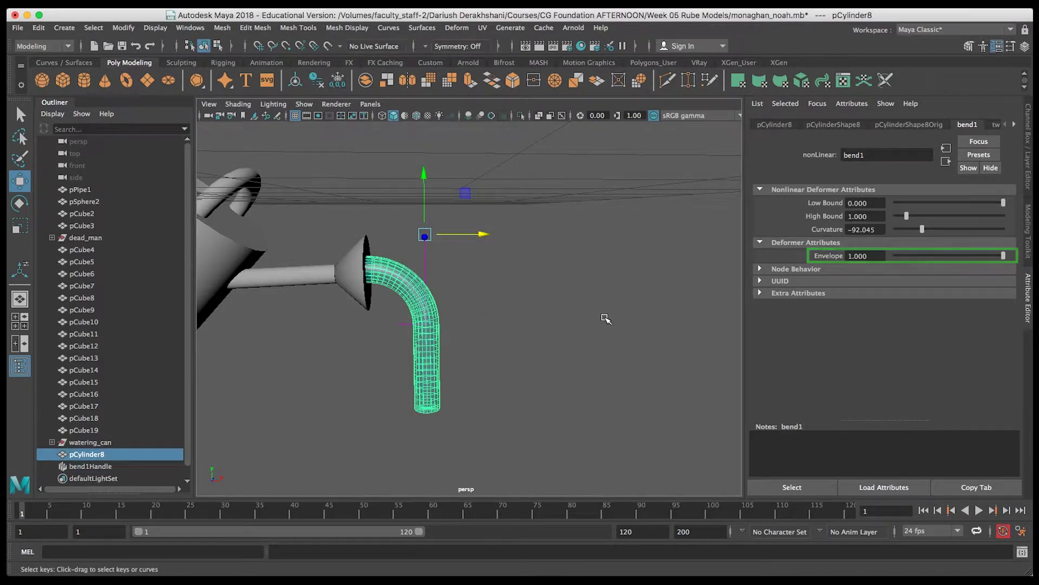
pyautogui.keyDown('alt'); pyautogui.moveTo(605, 314); pyautogui.dragTo(580, 325); pyautogui.keyUp('alt')
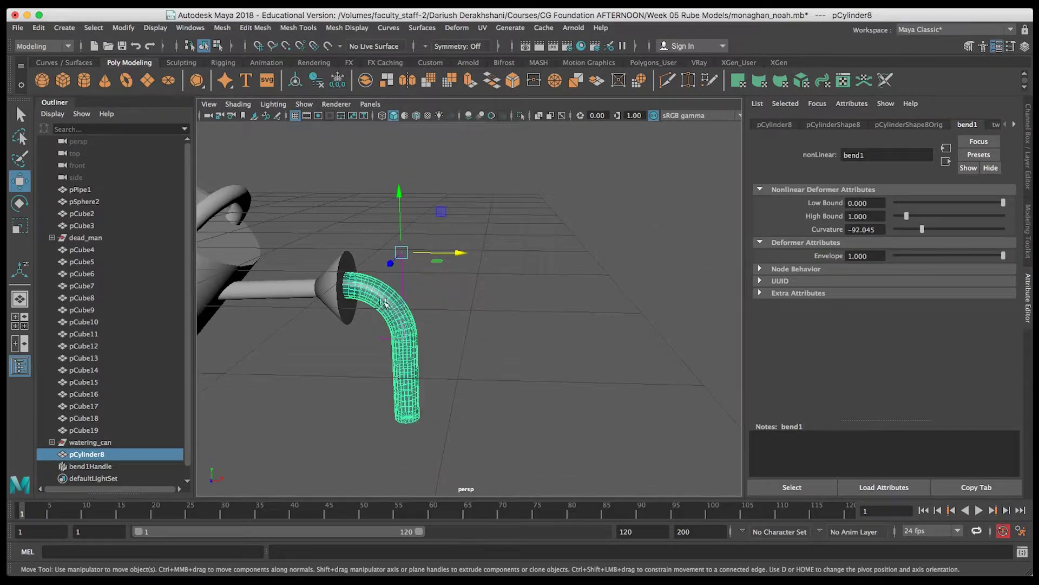
pyautogui.keyDown('alt'); pyautogui.moveTo(445, 327); pyautogui.dragTo(455, 323); pyautogui.keyUp('alt')
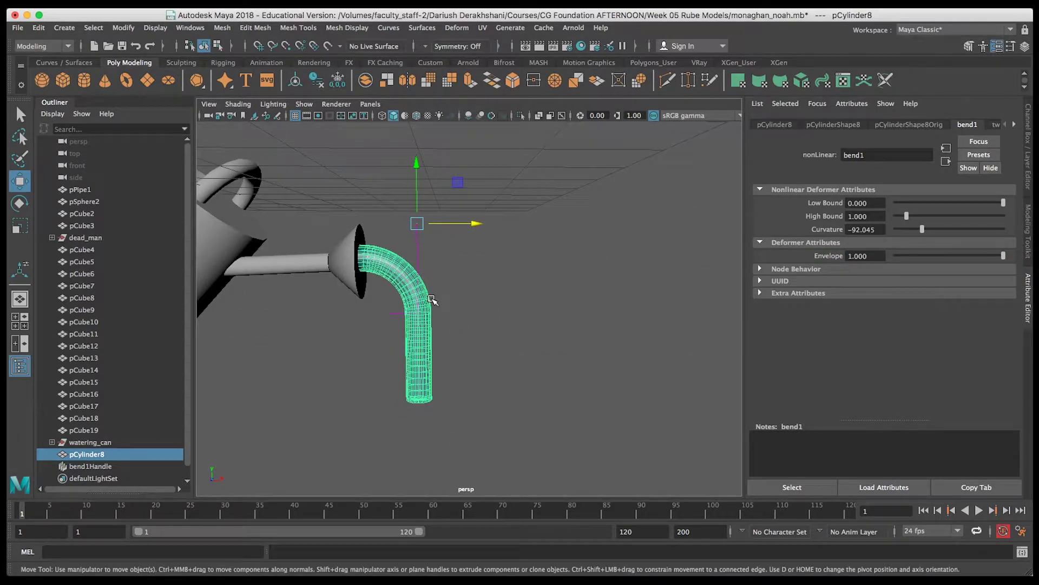
# Shrink the cylinder's Scale Y to almost zero and key it at frame 1
pyautogui.press('r')
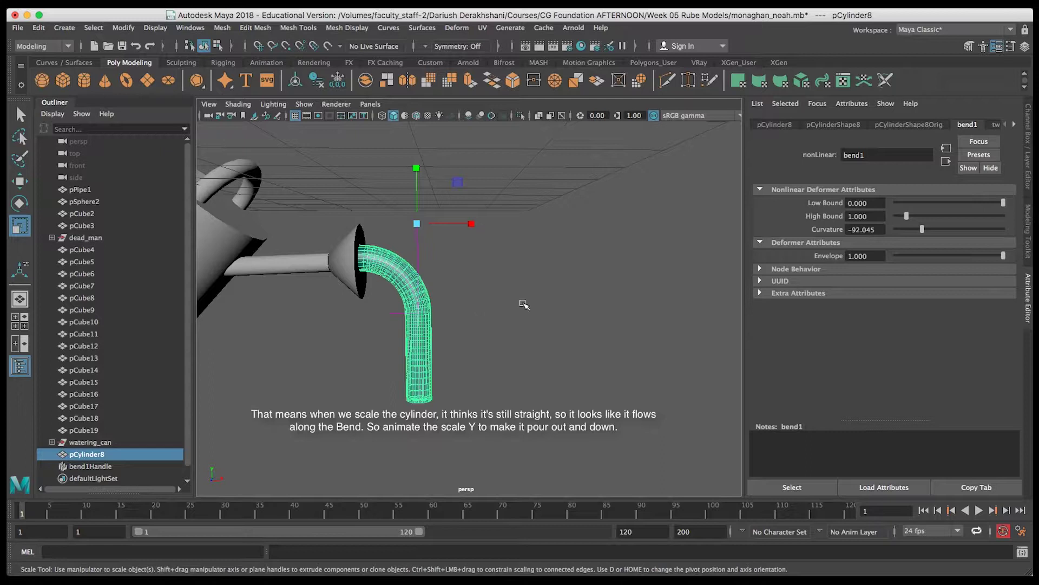
pyautogui.moveTo(418, 168); pyautogui.dragTo(430, 223)
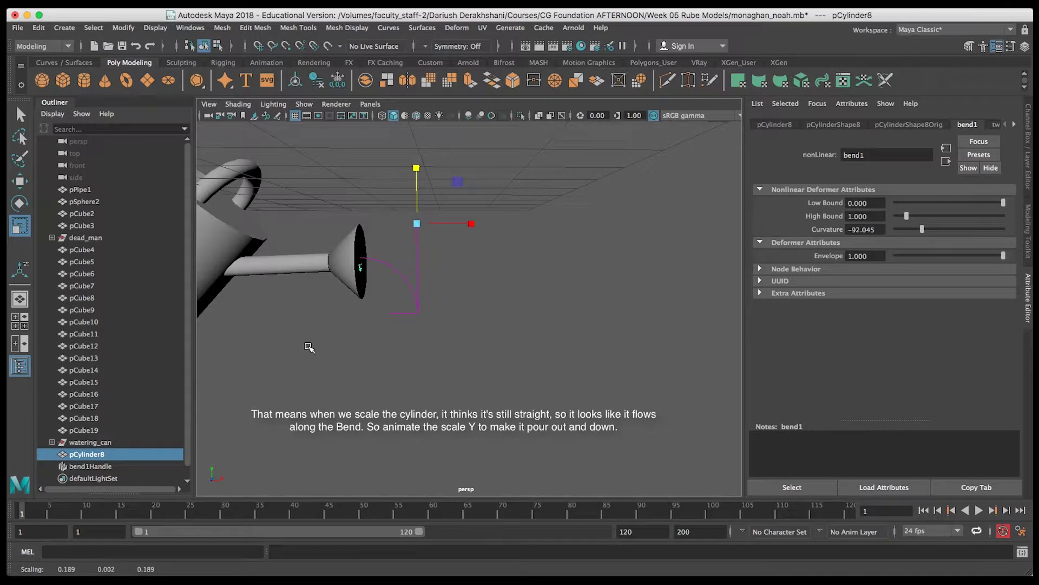
pyautogui.hotkey('ctrl', 'a')
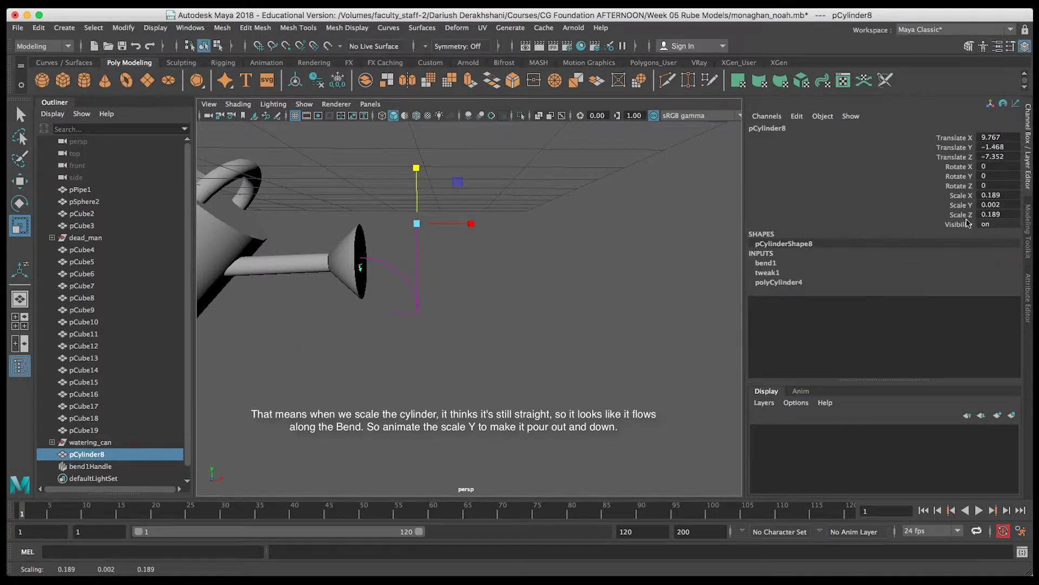
pyautogui.click(961, 205)
pyautogui.rightClick(961, 205)
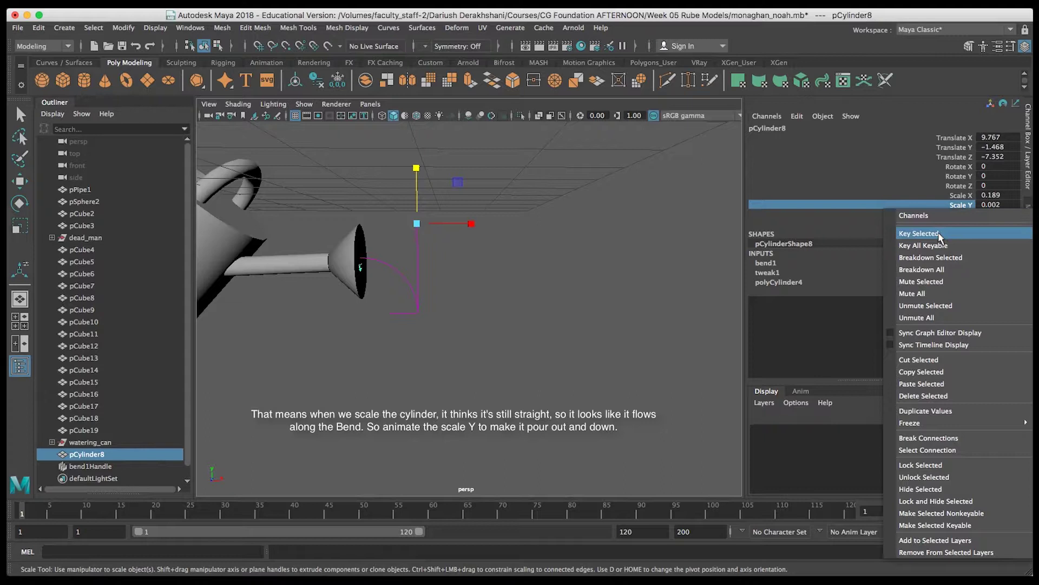
pyautogui.click(942, 233)
# At frame 21 set the cylinder's Scale Y to 2
pyautogui.moveTo(32, 515); pyautogui.dragTo(158, 517)
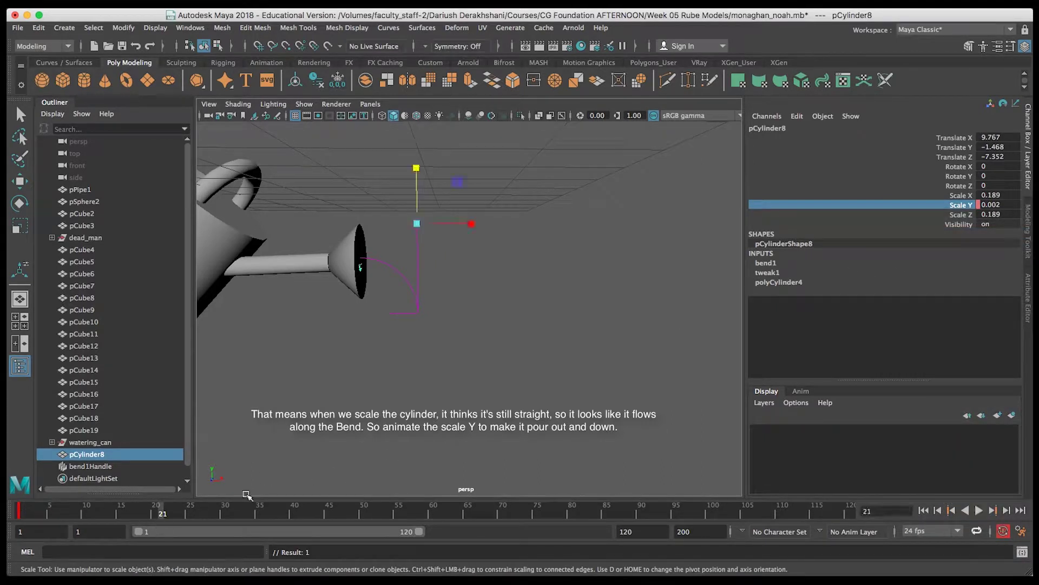
pyautogui.moveTo(418, 146); pyautogui.dragTo(432, 96, button='middle')
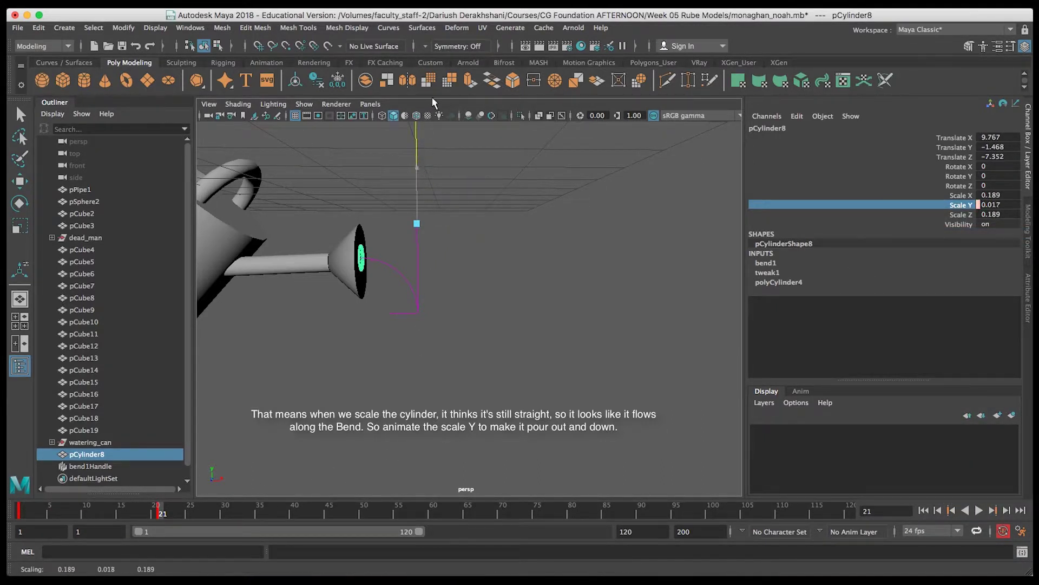
pyautogui.doubleClick(996, 204)
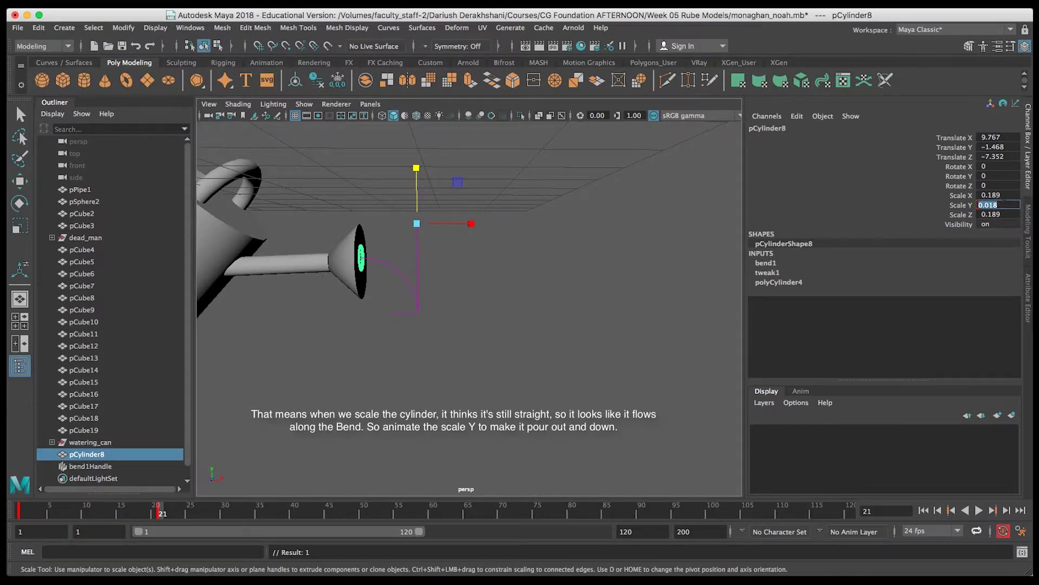
pyautogui.write('3')
pyautogui.press('Return')
pyautogui.write('2')
pyautogui.press('Return')
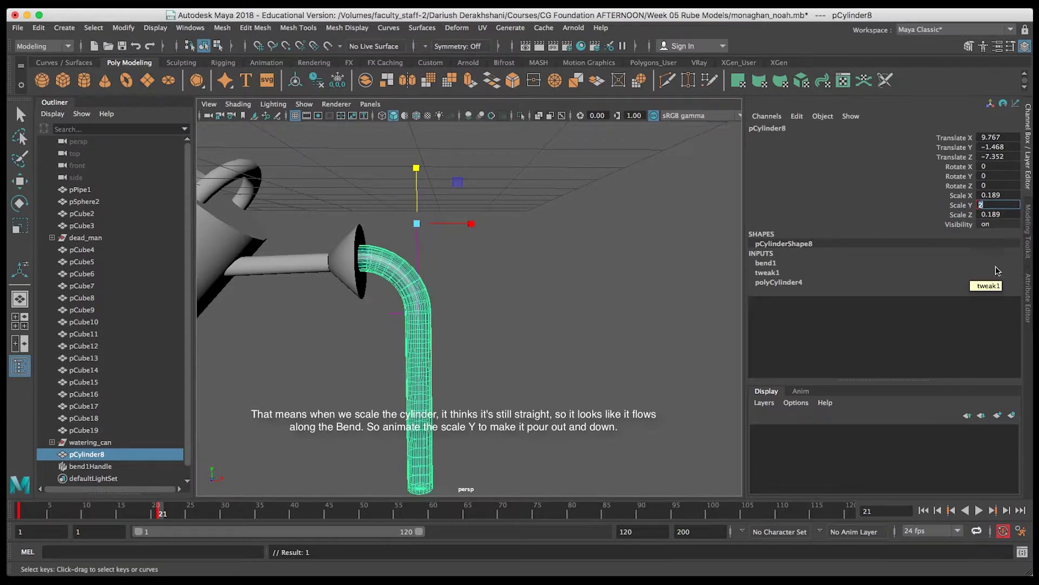
# Play the pour along the bend, then stop it
pyautogui.keyDown('alt'); pyautogui.moveTo(604, 310); pyautogui.dragTo(581, 304); pyautogui.keyUp('alt')
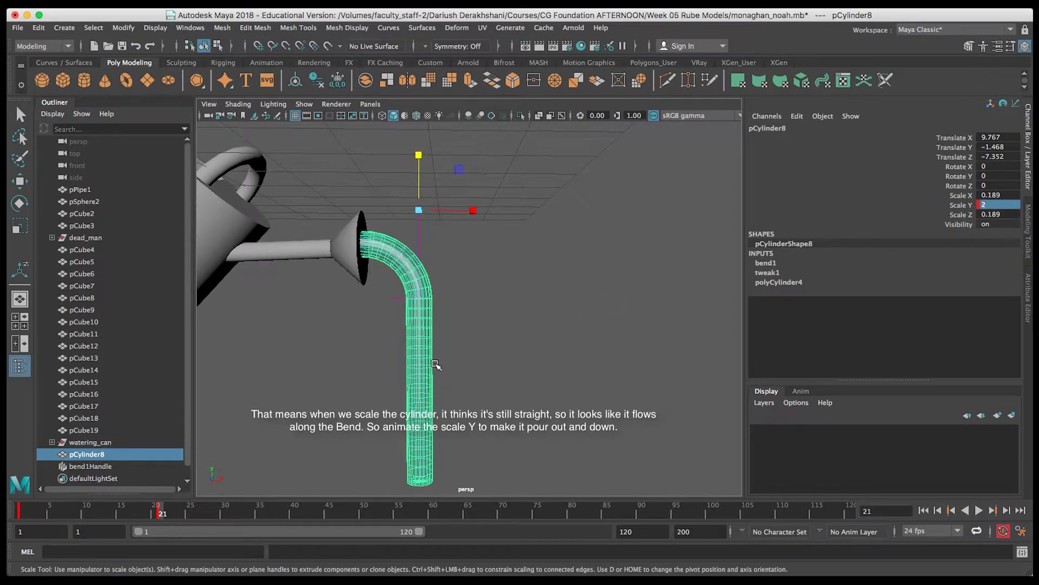
pyautogui.hotkey('alt', 'v')
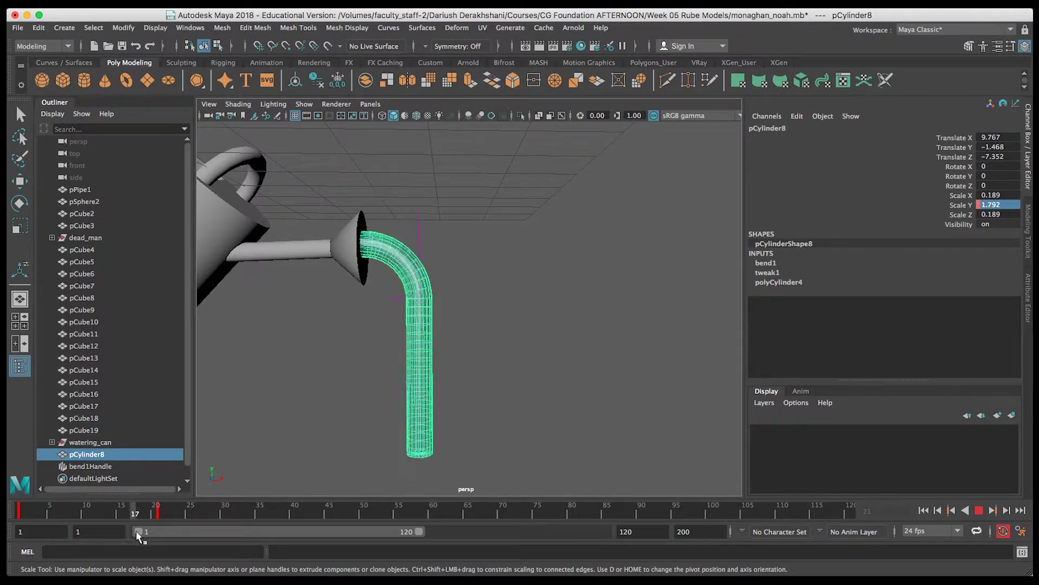
pyautogui.hotkey('alt', 'v')
pyautogui.keyDown('alt'); pyautogui.moveTo(519, 227); pyautogui.dragTo(525, 193); pyautogui.keyUp('alt')
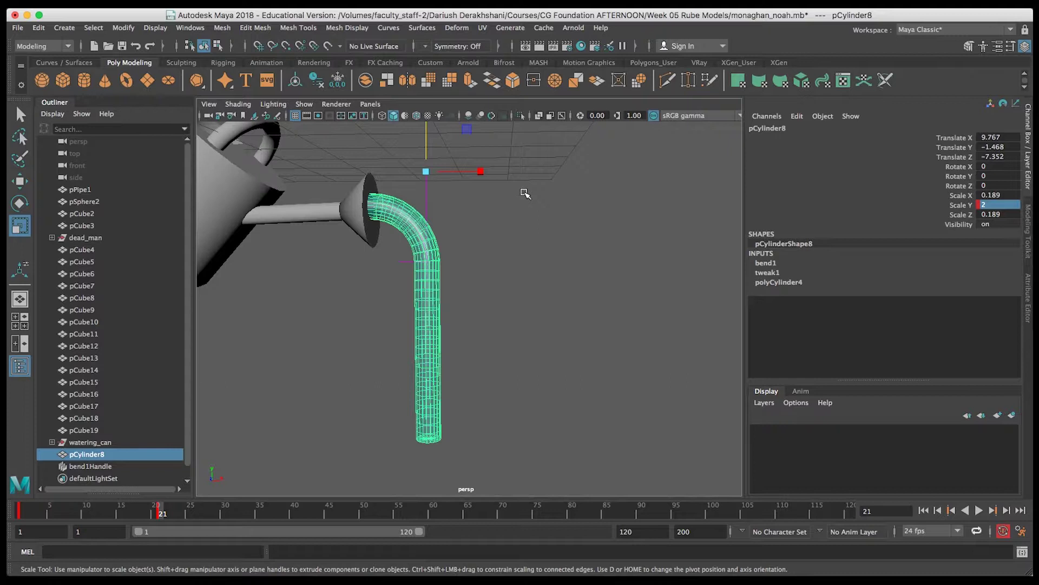
# Add a Nonlinear Sine deformer to pCylinder8 and move its handle along X into the stream
pyautogui.keyDown('alt'); pyautogui.moveTo(524, 241); pyautogui.dragTo(471, 230, button='middle'); pyautogui.keyUp('alt')
pyautogui.click(454, 28)
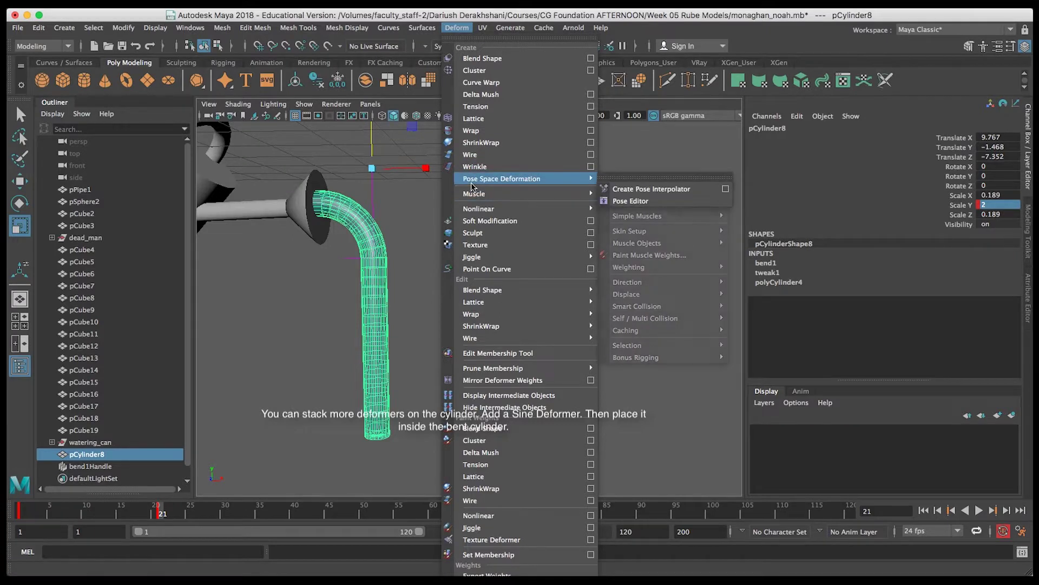
pyautogui.moveTo(492, 210)
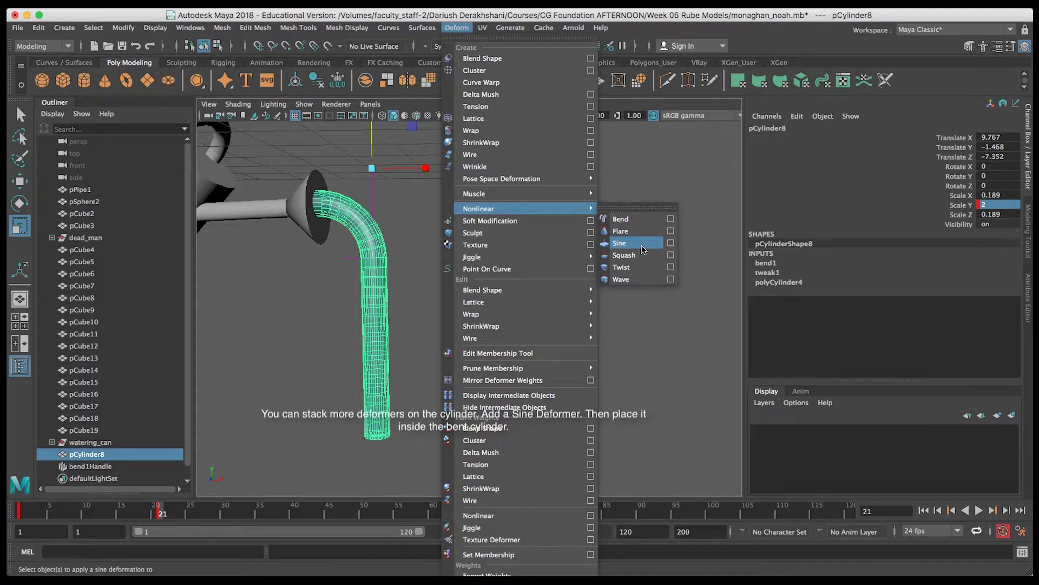
pyautogui.click(642, 246)
pyautogui.keyDown('alt'); pyautogui.moveTo(470, 290); pyautogui.dragTo(492, 285); pyautogui.keyUp('alt')
pyautogui.press('w')
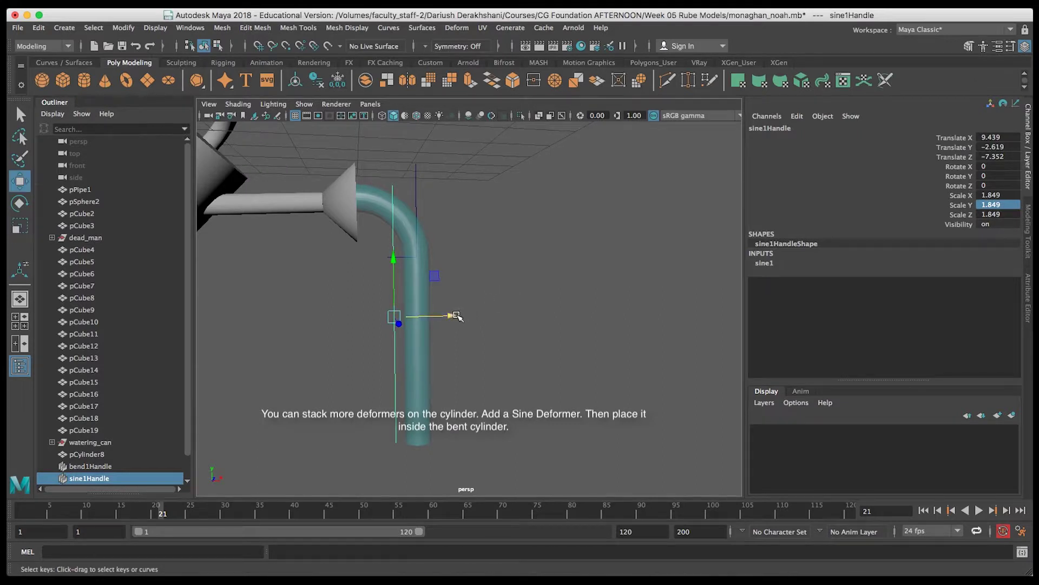
pyautogui.moveTo(458, 316)
pyautogui.mouseDown()
pyautogui.moveTo(481, 317)
pyautogui.moveTo(387, 325)
pyautogui.moveTo(510, 301)
pyautogui.moveTo(536, 283)
pyautogui.moveTo(476, 323)
pyautogui.moveTo(441, 323)
pyautogui.moveTo(474, 321)
pyautogui.mouseUp()
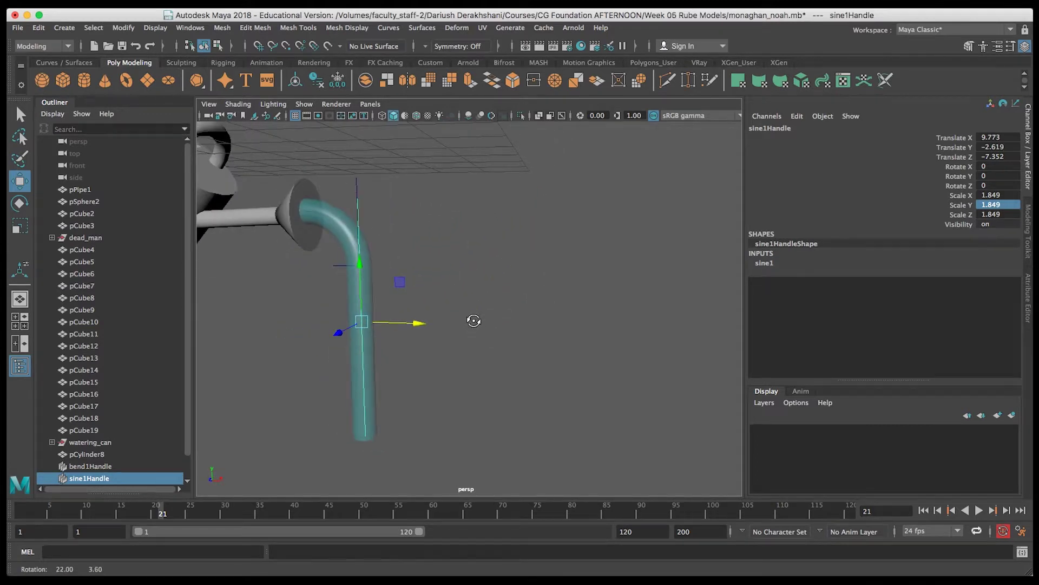
# Show sine1's attributes and try Amplitude values 0.030 and 0.227, settling on 0.398
pyautogui.click(1029, 280)
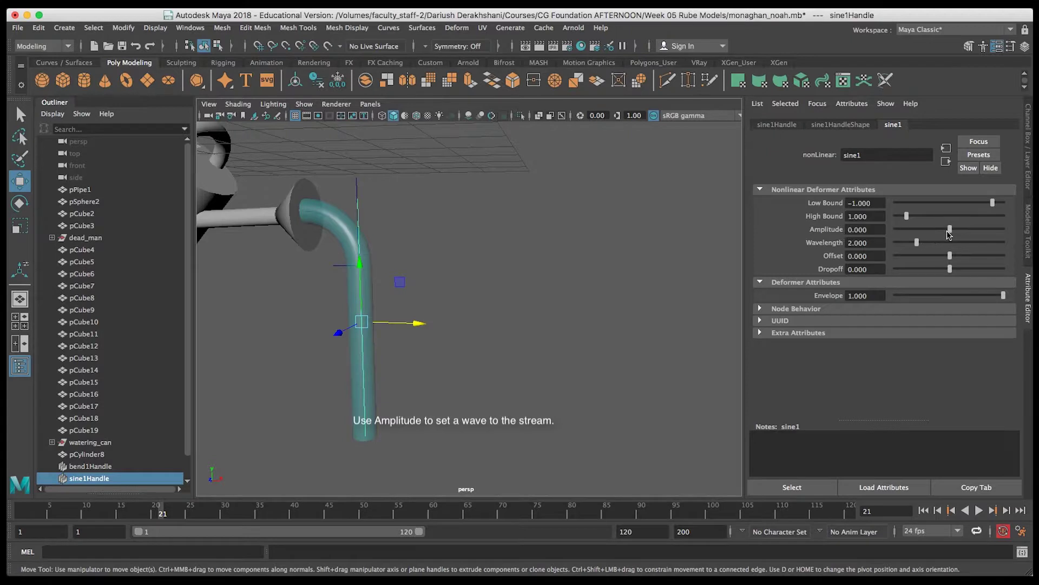
pyautogui.moveTo(950, 234); pyautogui.dragTo(949, 234)
pyautogui.keyDown('alt'); pyautogui.moveTo(476, 308); pyautogui.dragTo(495, 307); pyautogui.keyUp('alt')
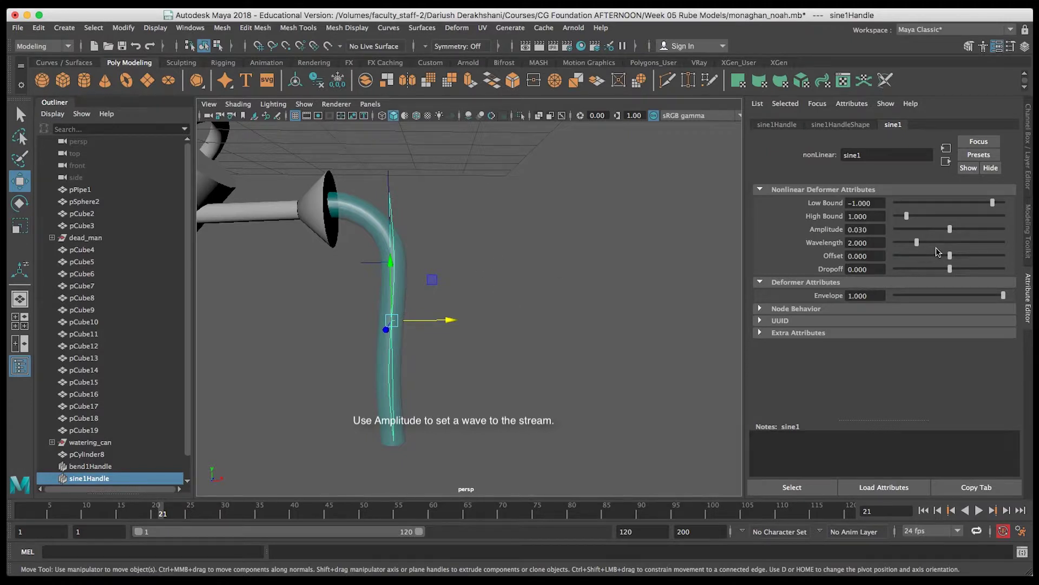
pyautogui.moveTo(950, 234); pyautogui.dragTo(953, 234)
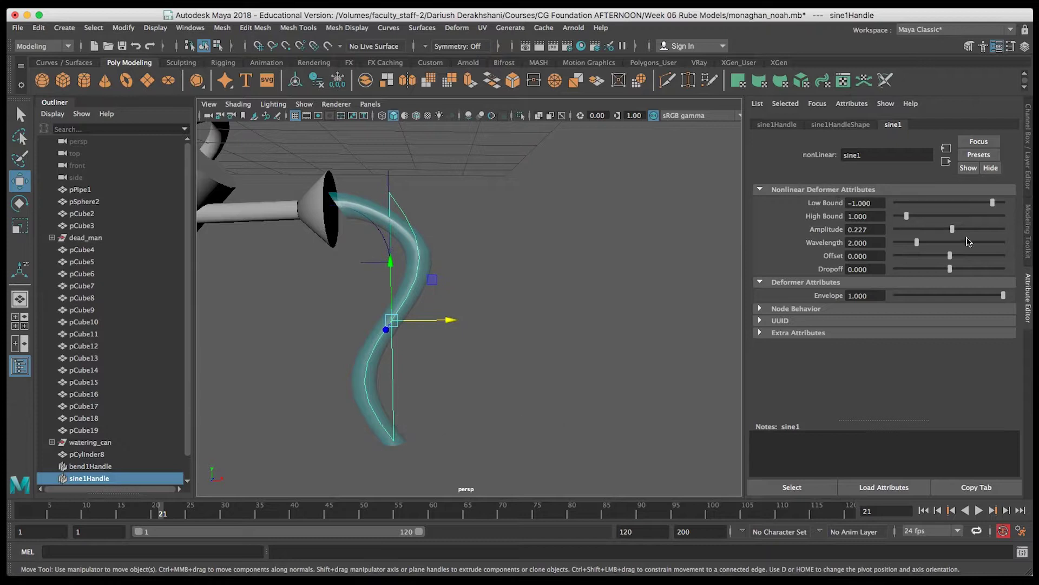
pyautogui.moveTo(956, 233); pyautogui.dragTo(954, 232)
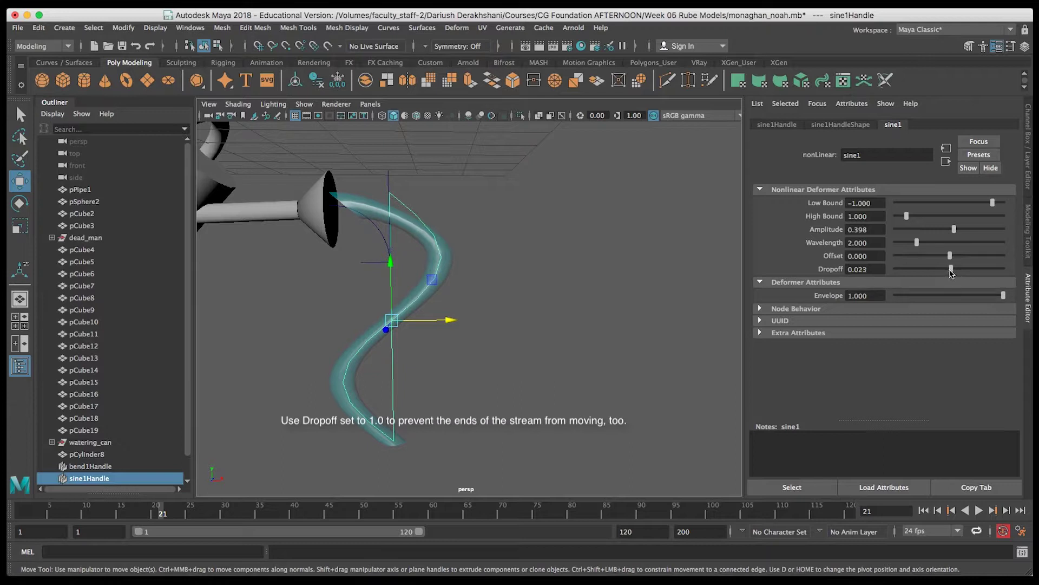
# Raise sine1's Dropoff to 1.000 and return Amplitude to 0.000
pyautogui.moveTo(951, 272); pyautogui.dragTo(1018, 277)
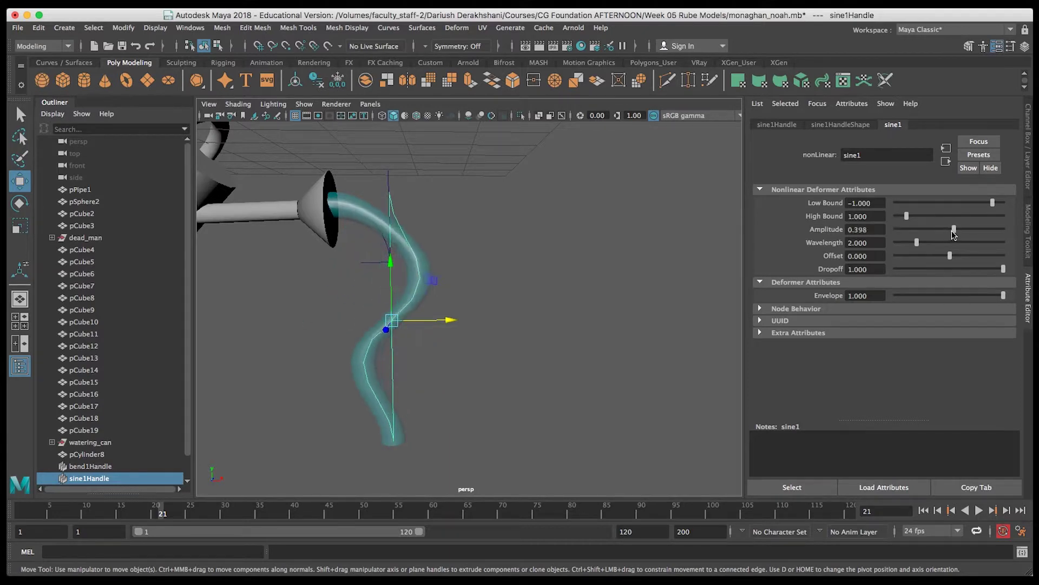
pyautogui.moveTo(954, 234); pyautogui.dragTo(951, 236)
# Set the sine Amplitude to 0.05
pyautogui.click(868, 229)
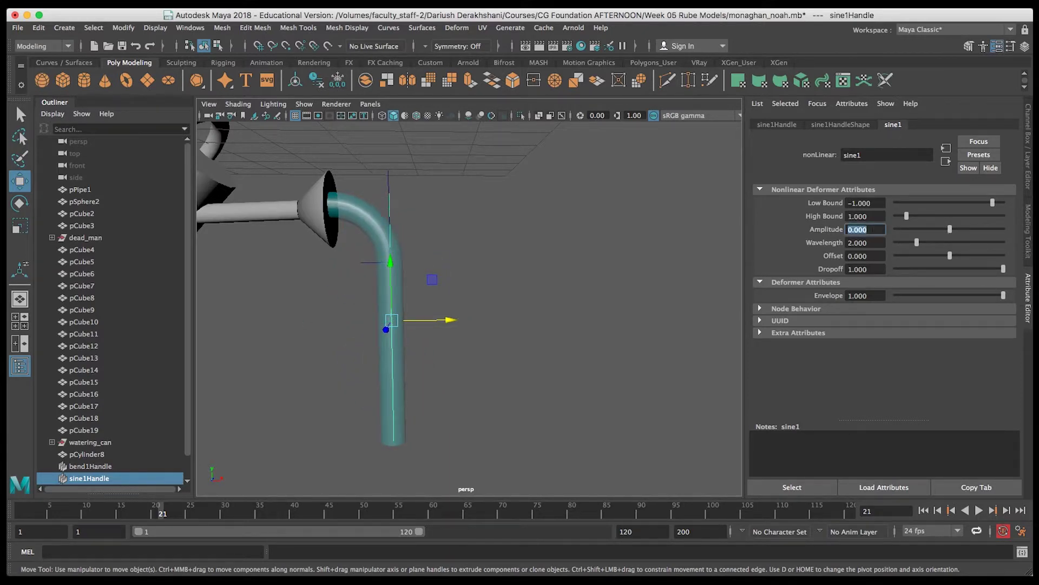
pyautogui.write('.05')
pyautogui.press('Return')
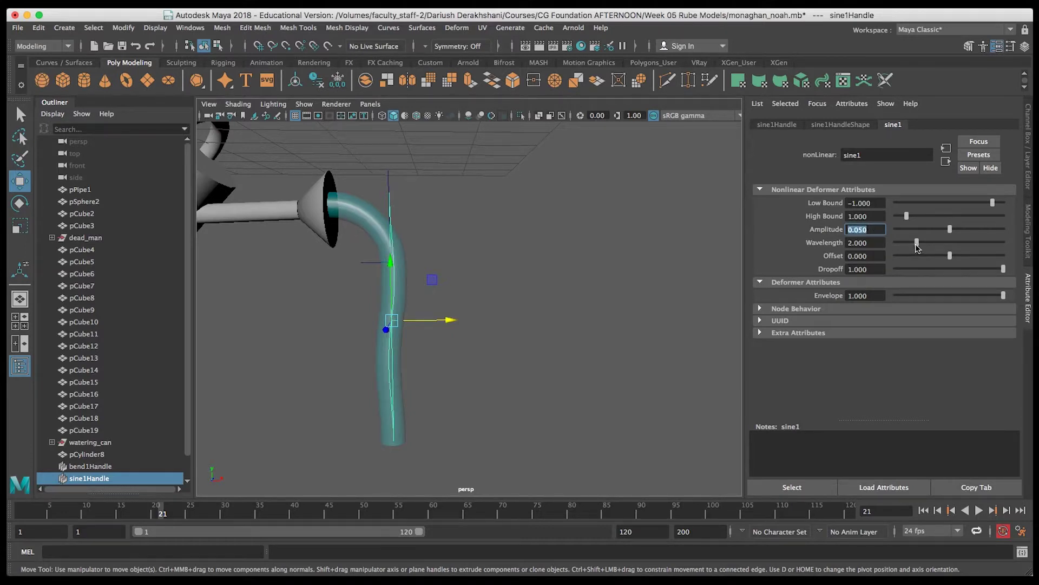
# Shorten the Wavelength to 0.325 and lower Amplitude to 0.02
pyautogui.moveTo(918, 248); pyautogui.dragTo(900, 252)
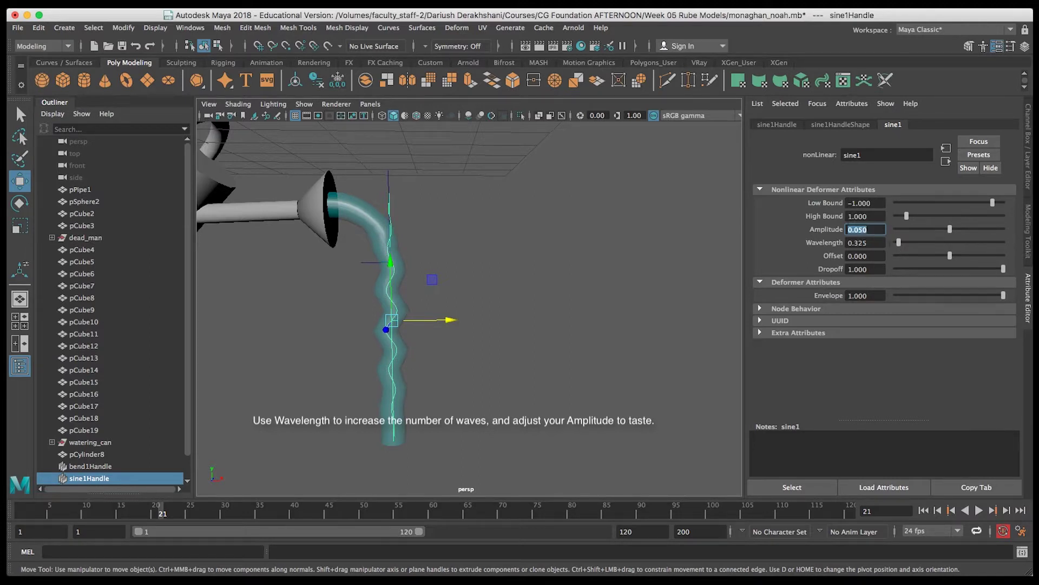
pyautogui.click(866, 242)
pyautogui.click(877, 229)
pyautogui.write('0.02')
pyautogui.press('Return')
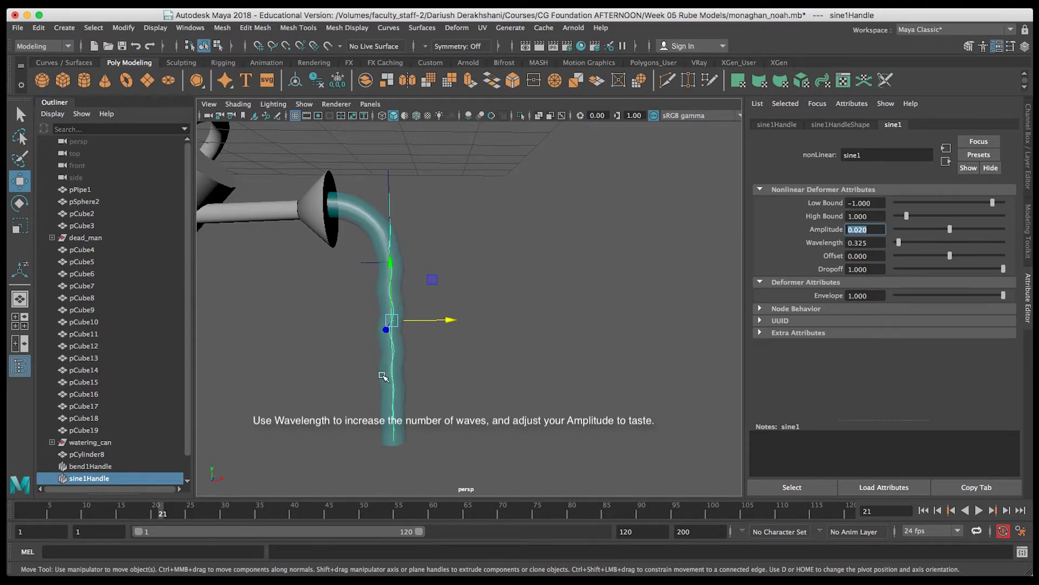
# Key sine1's Offset, raise its value, and play the ripples through to frame 81
pyautogui.rightClick(833, 258)
pyautogui.click(852, 272)
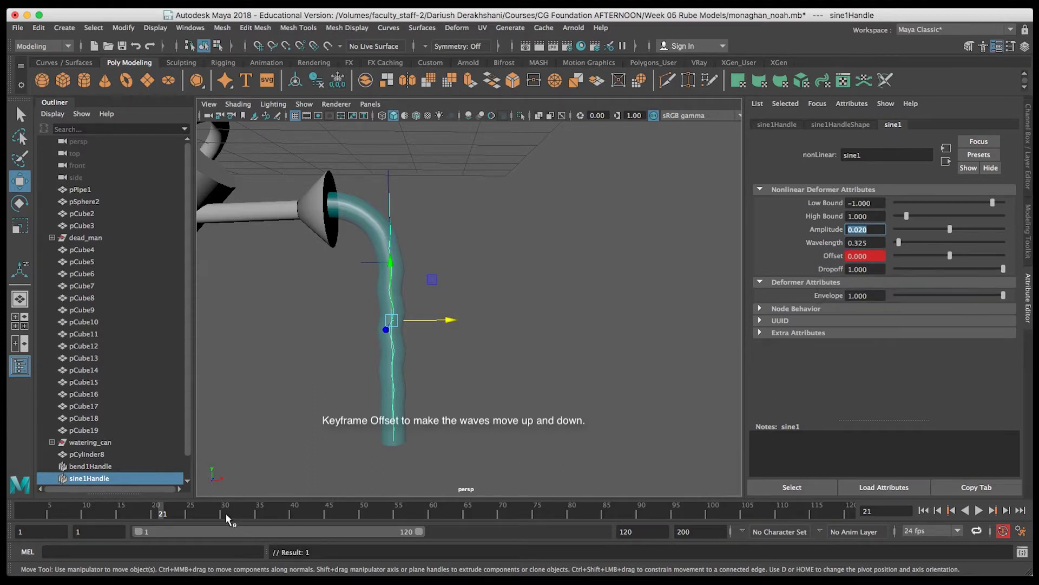
pyautogui.hotkey('alt', 'v')
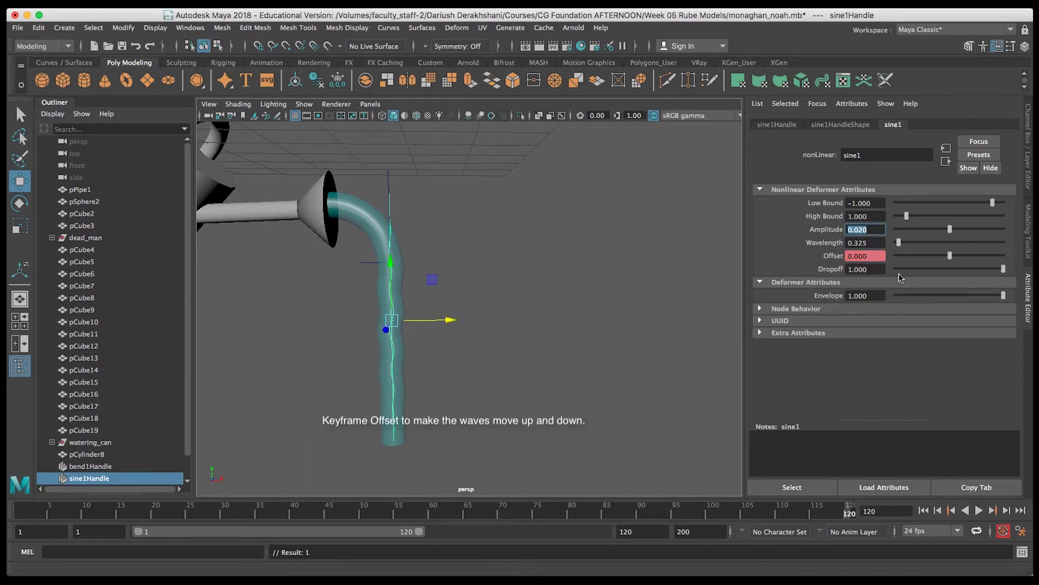
pyautogui.moveTo(952, 260); pyautogui.dragTo(956, 260)
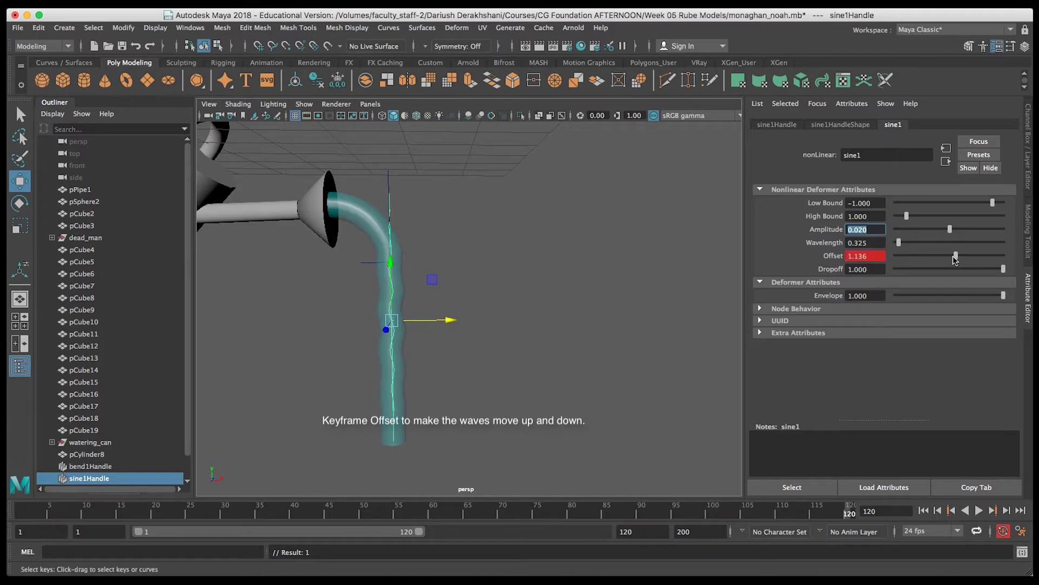
pyautogui.click(979, 510)
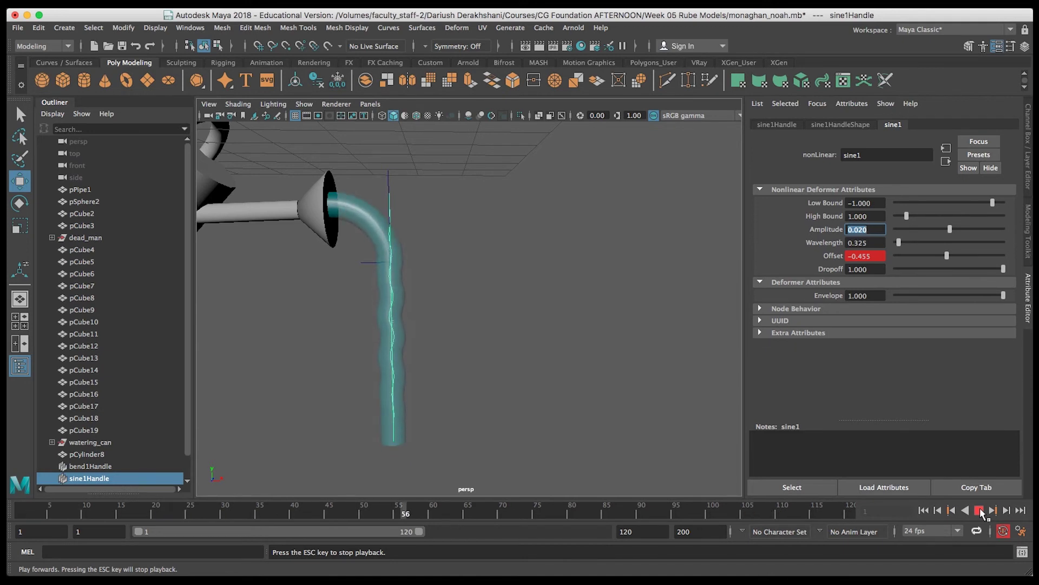
pyautogui.click(980, 509)
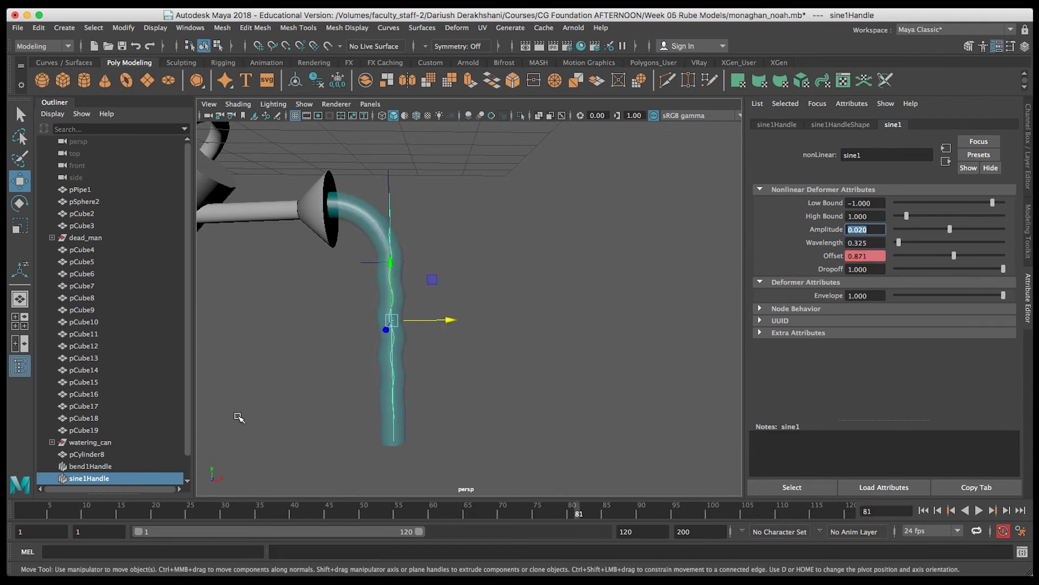